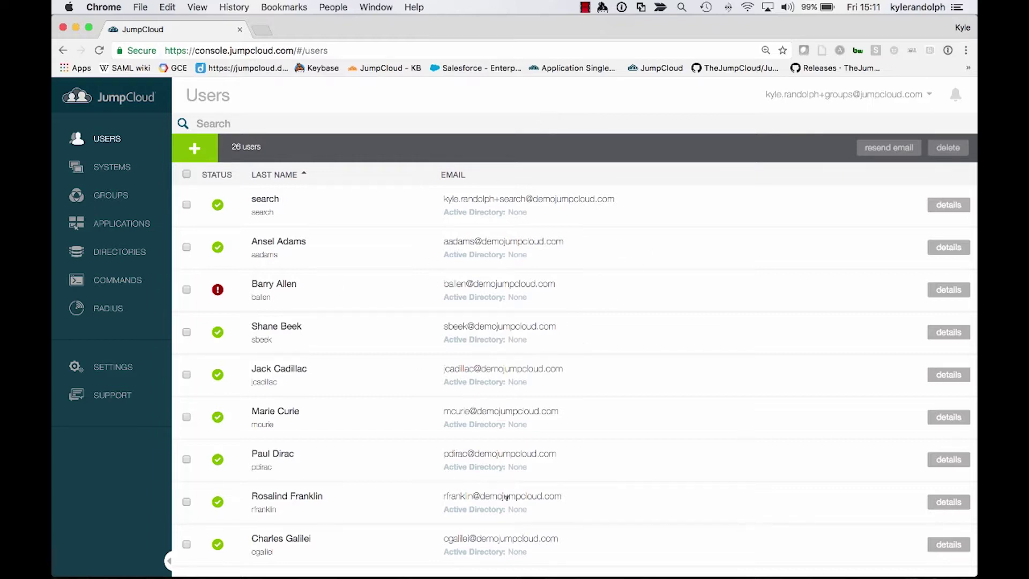
key("ctrl+Up")
left_click(343, 162)
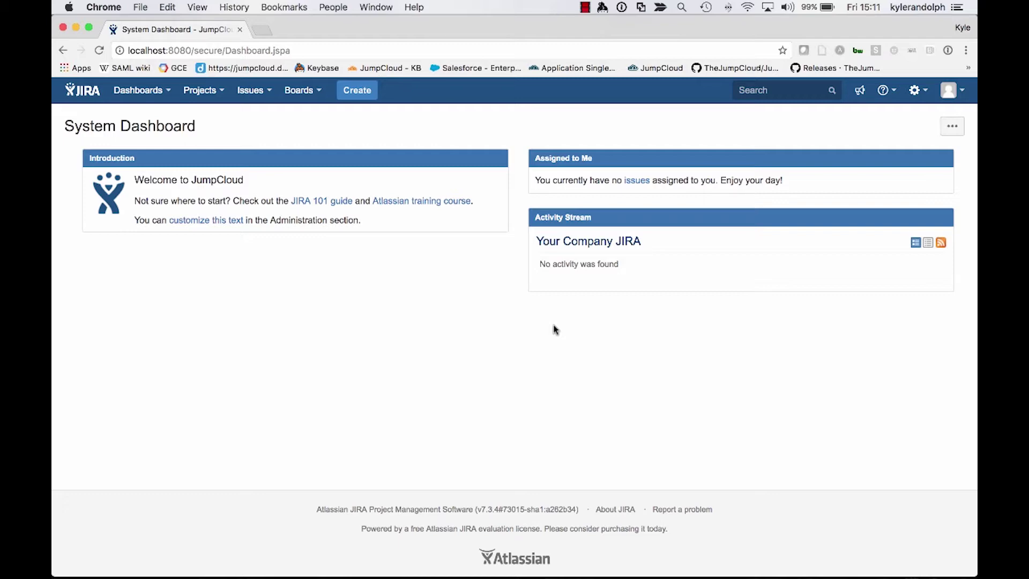
key("ctrl+Up")
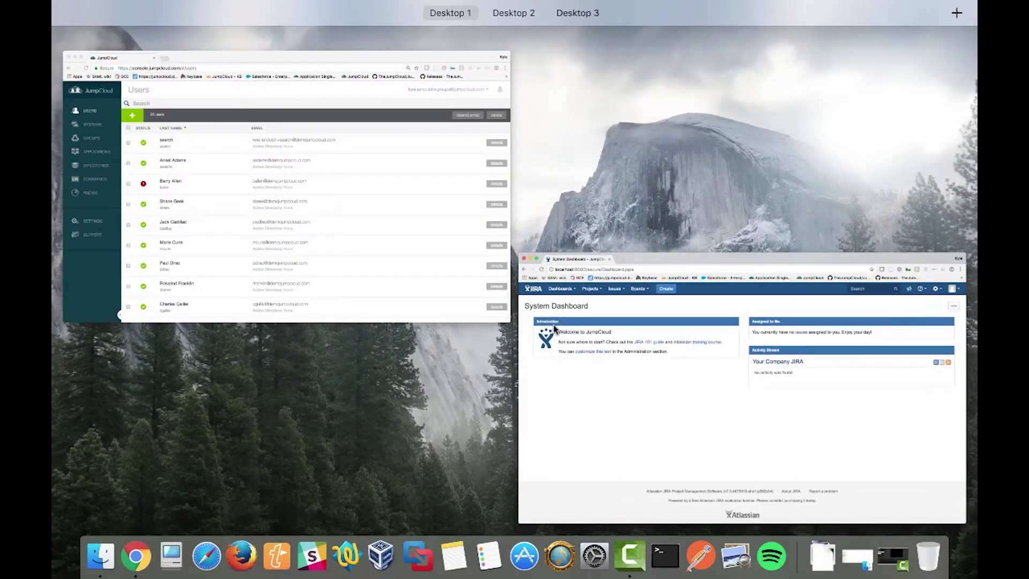
left_click(396, 214)
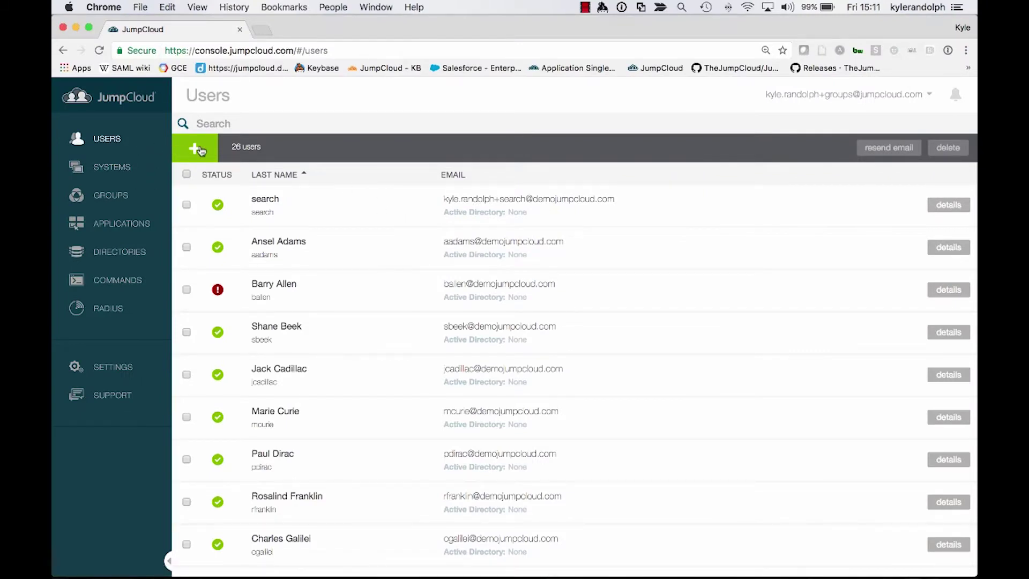
left_click(196, 149)
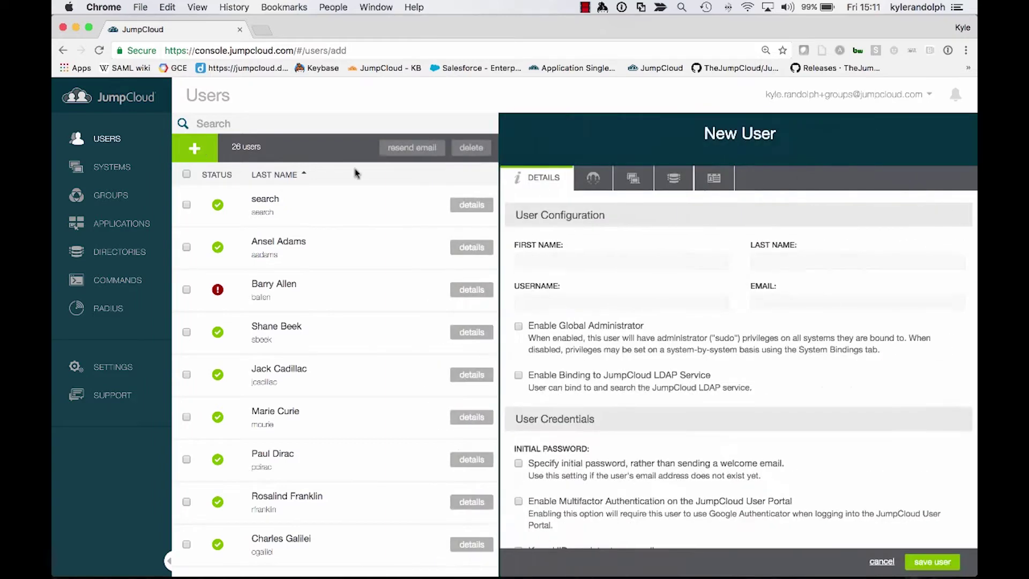
left_click(530, 259)
type("L")
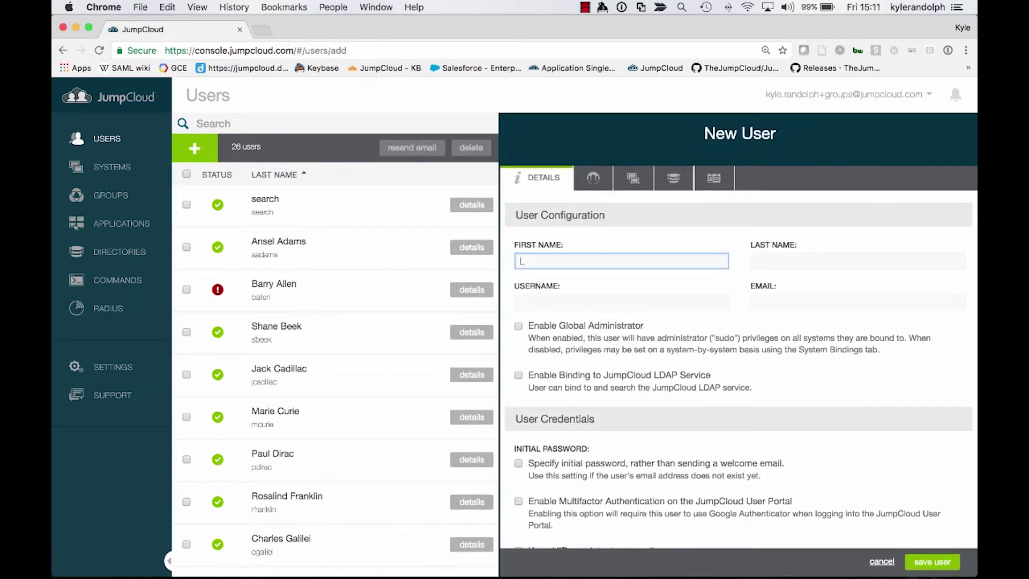
type("DAP")
key("Tab")
type("Searc")
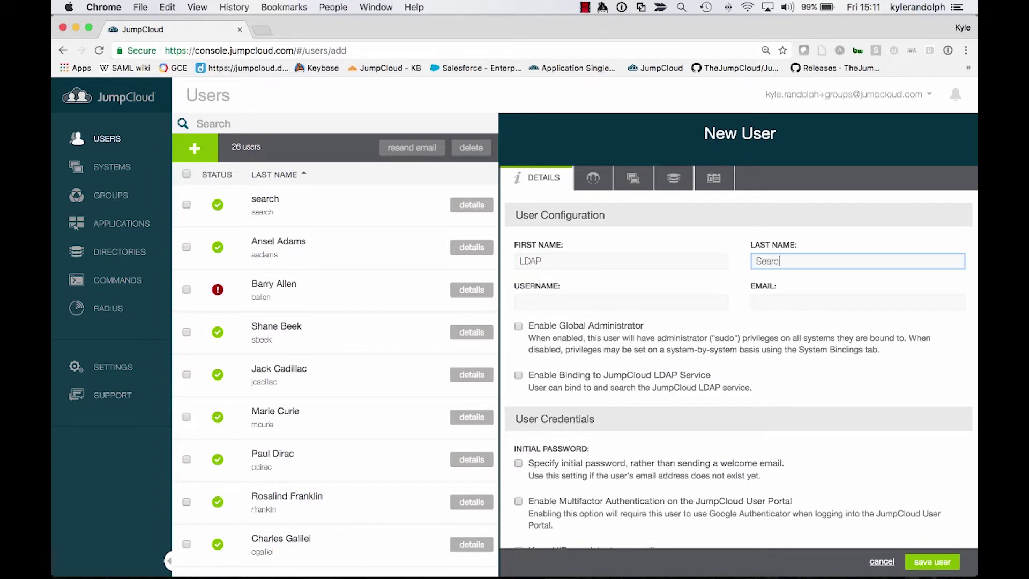
type("h")
key("Tab")
type("ldapsea")
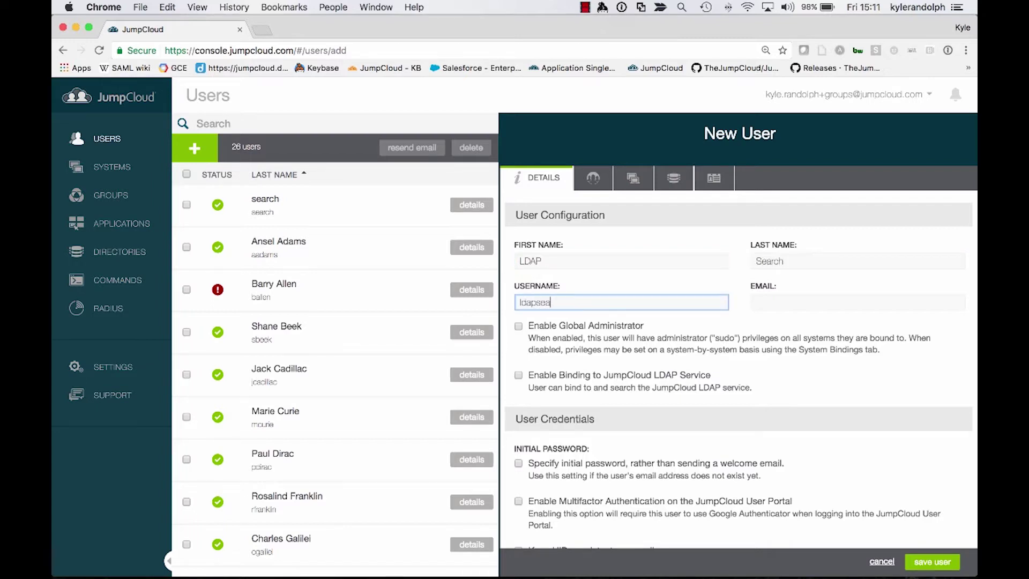
type("rch")
key("Tab")
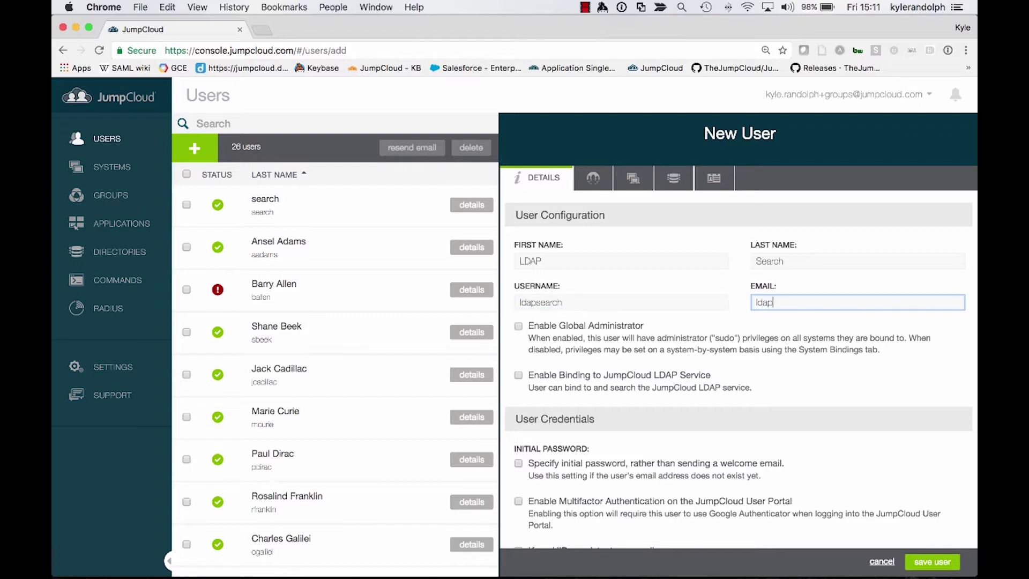
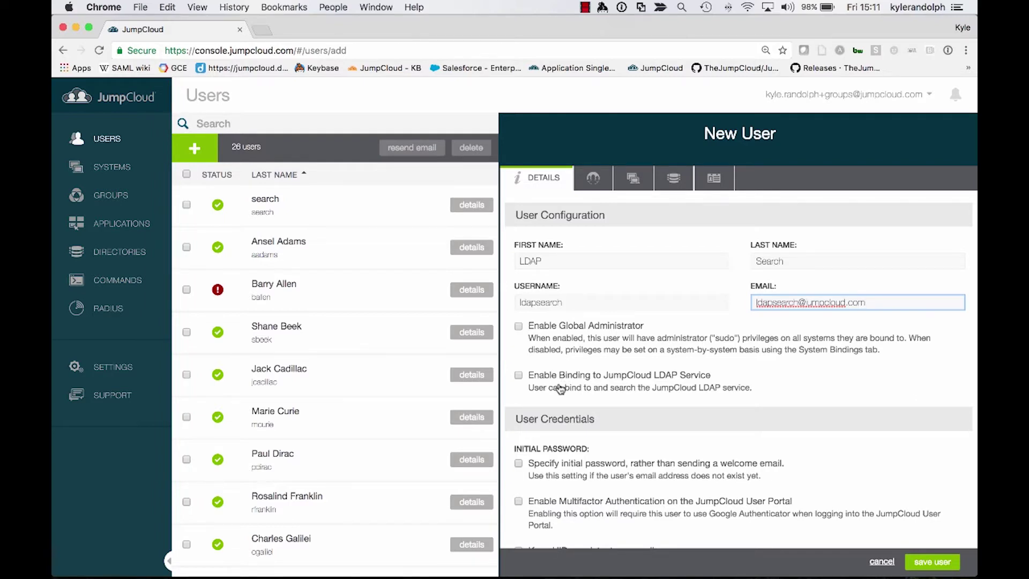
Enable LDAP binding and set an initial password, entered and confirmed
left_click(560, 389)
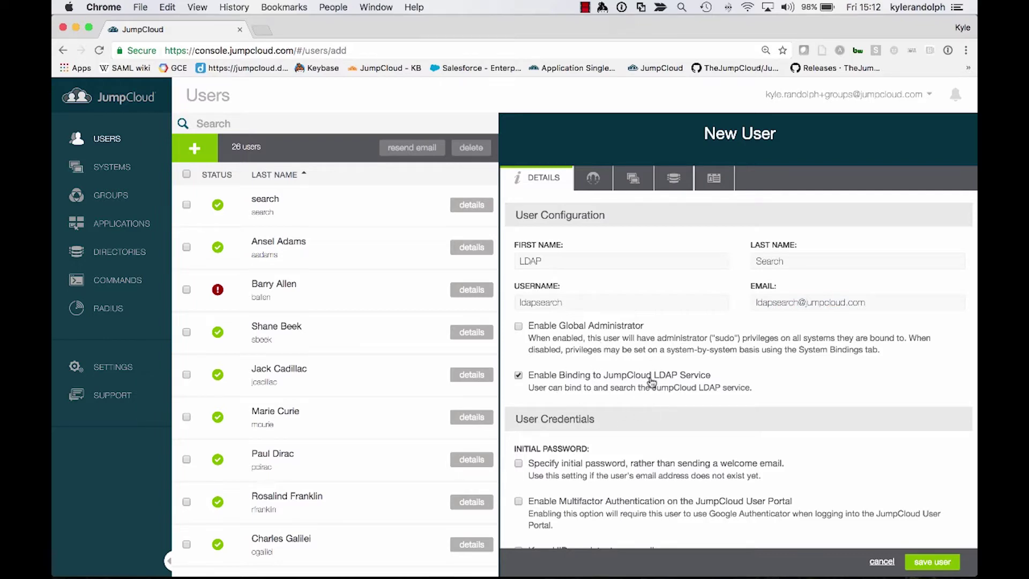
scroll(640, 382, "down", 3)
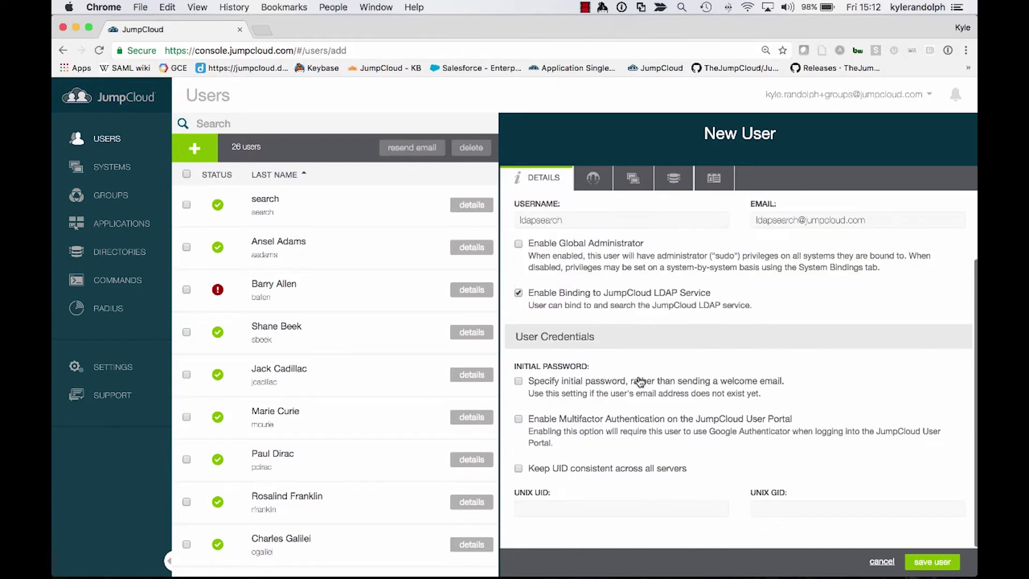
left_click(641, 381)
scroll(550, 483, "down", 2)
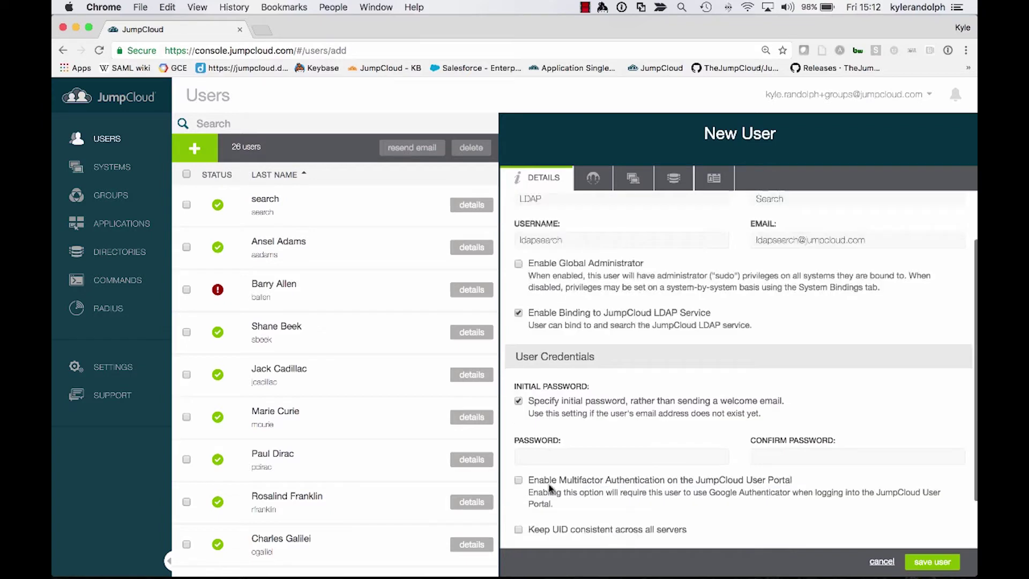
left_click(556, 456)
type("•••••••••••")
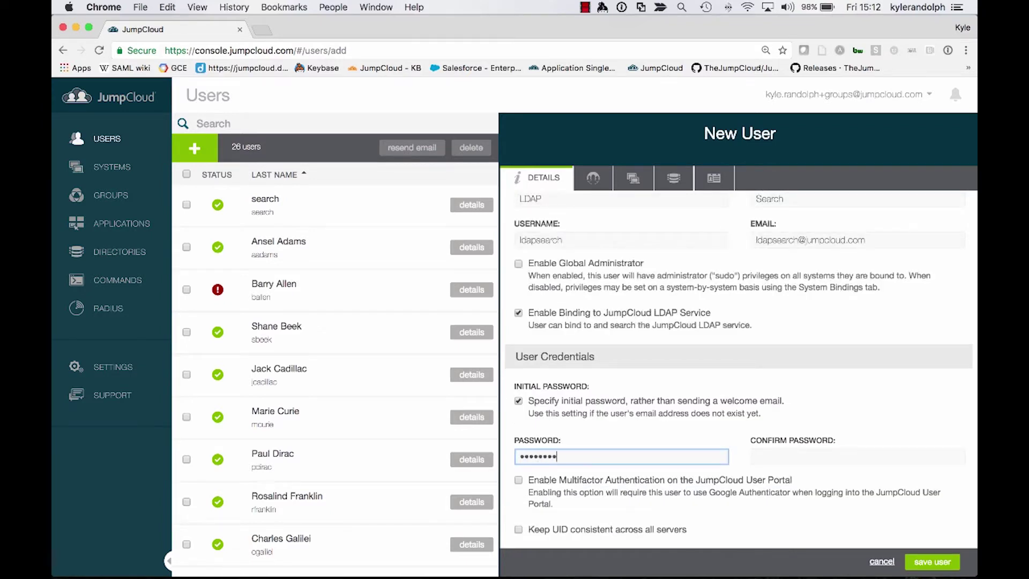
key("Tab")
type("•••••••••••")
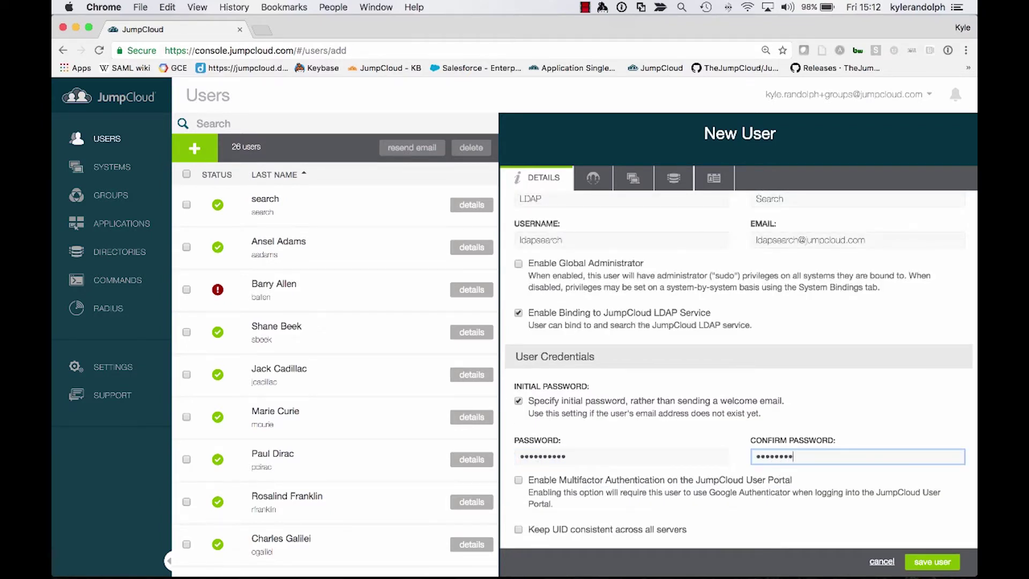
key("Tab")
Bind the user to the JumpCloud LDAP directory and save the new user
left_click(679, 187)
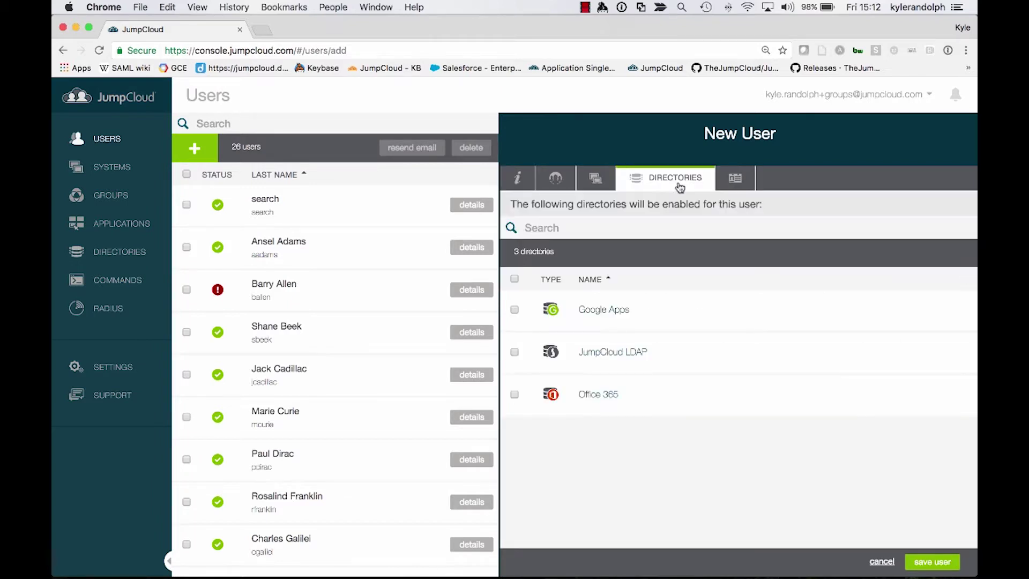
left_click(515, 354)
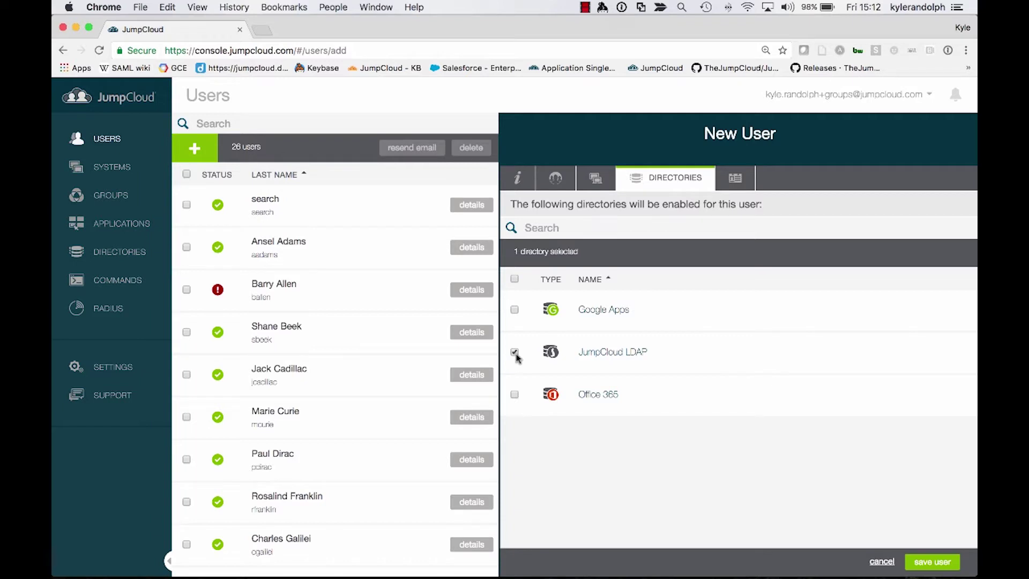
left_click(531, 187)
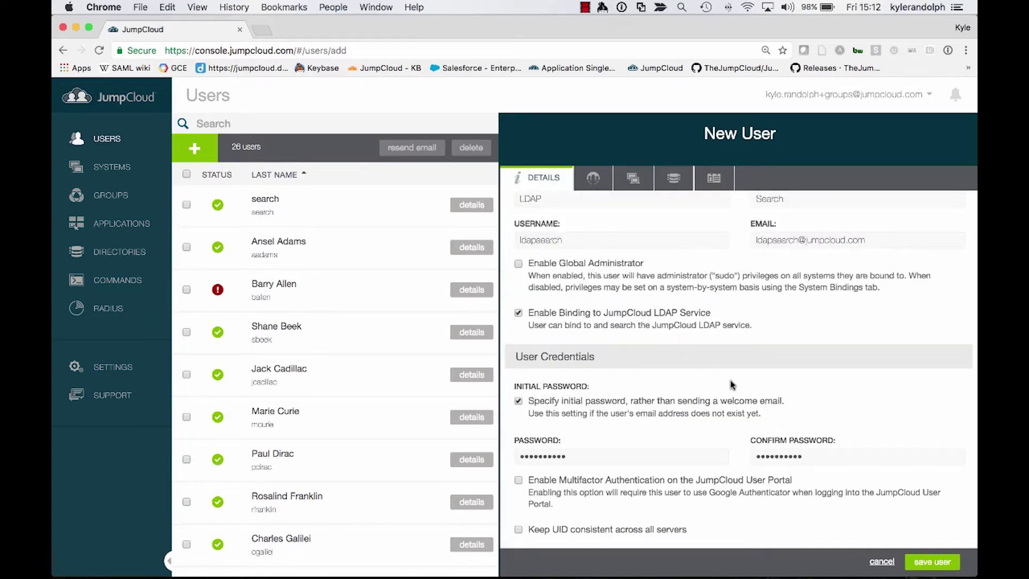
scroll(573, 268, "up", 2)
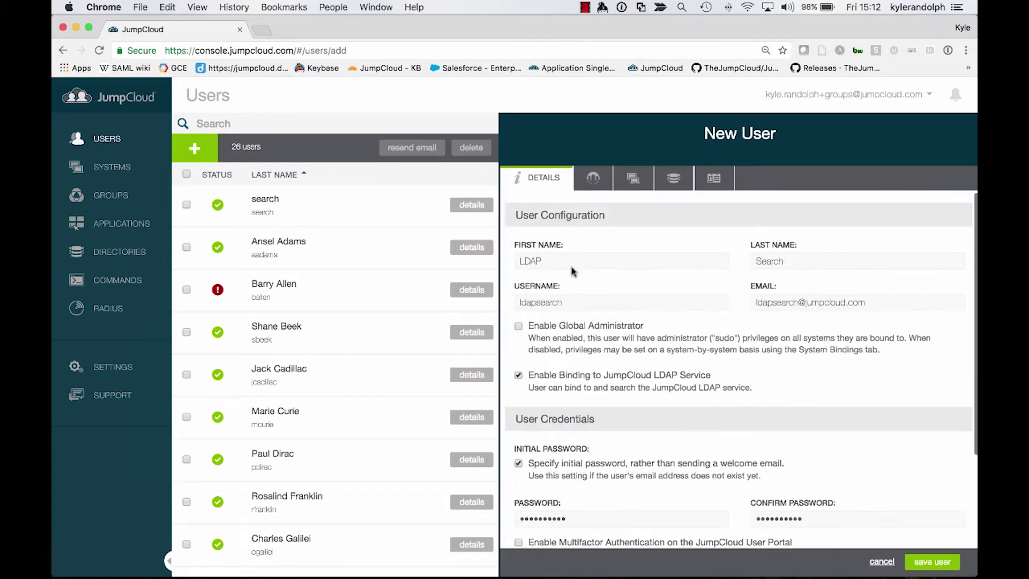
scroll(655, 450, "down", 3)
scroll(696, 482, "up", 3)
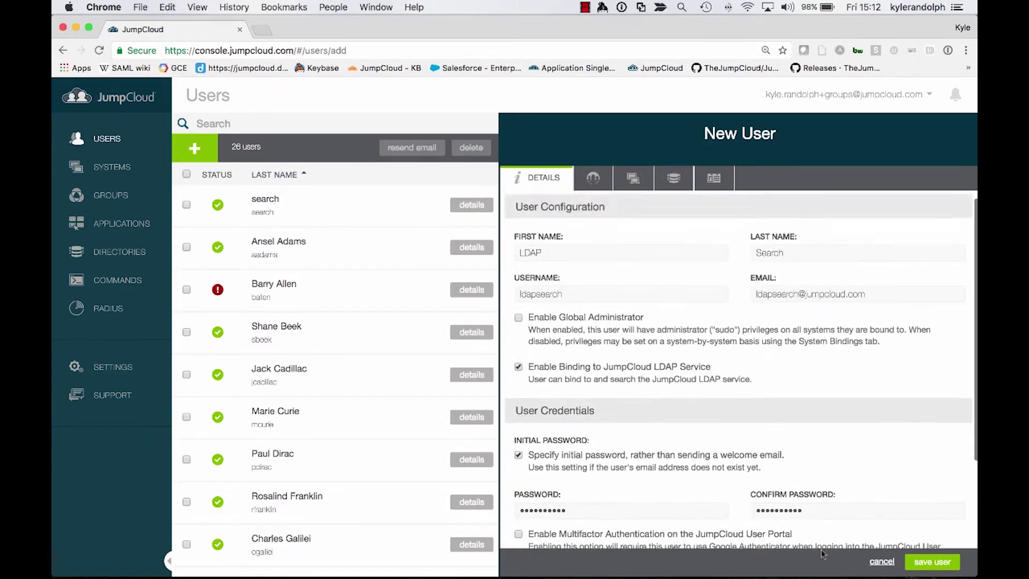
left_click(931, 562)
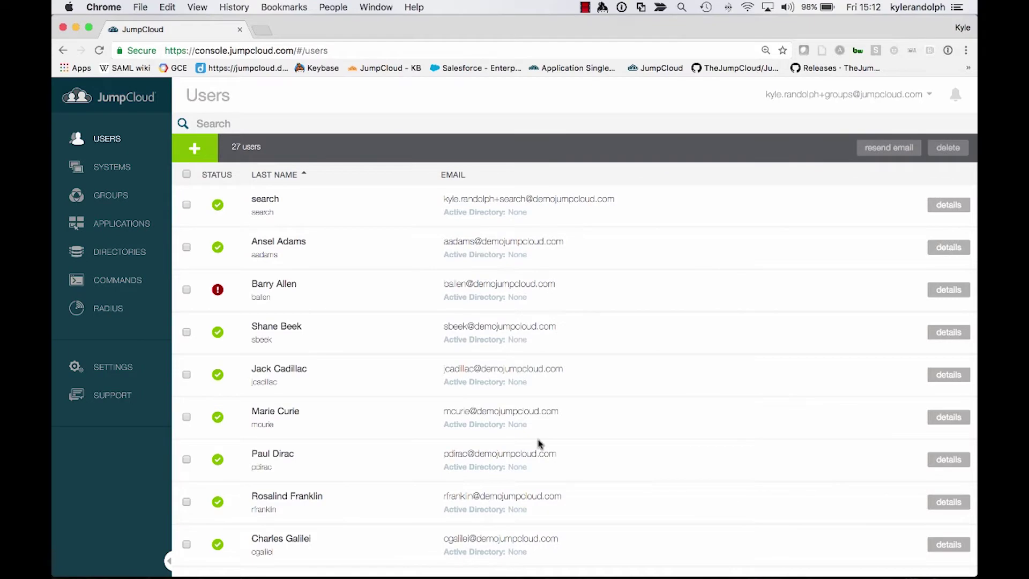
scroll(539, 444, "down", 4)
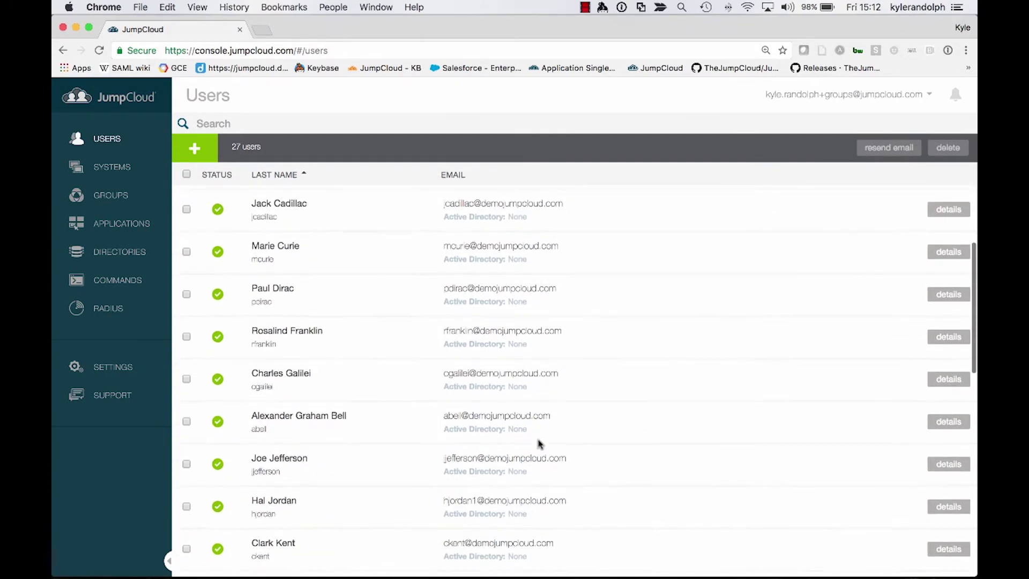
scroll(539, 444, "down", 10)
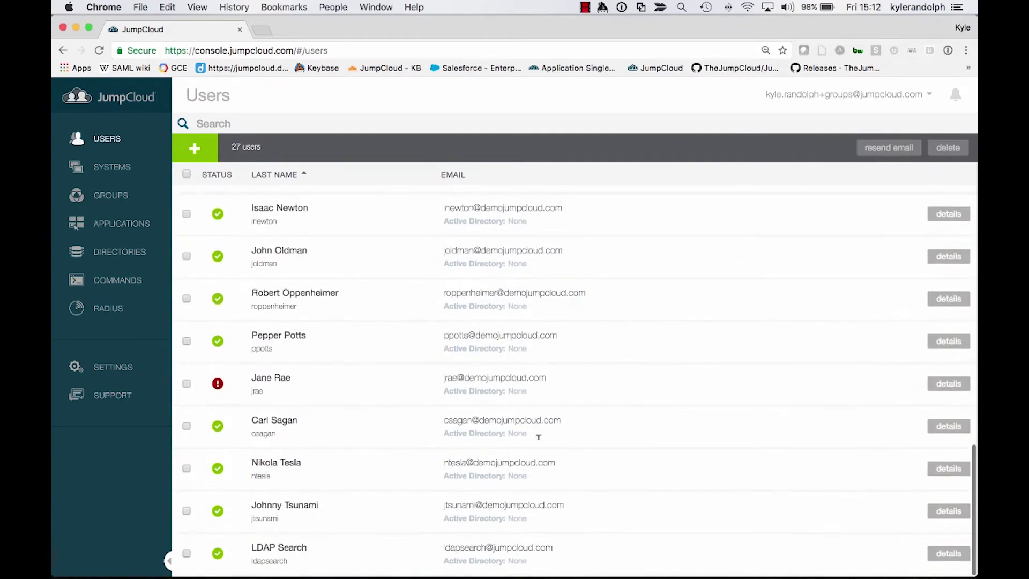
left_click_drag(444, 547, 587, 549)
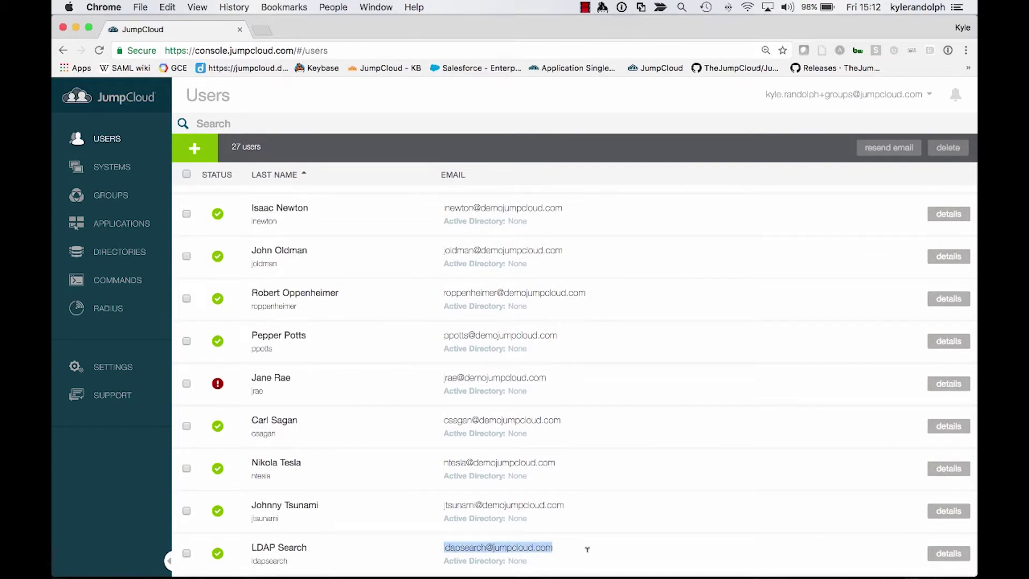
left_click(588, 550)
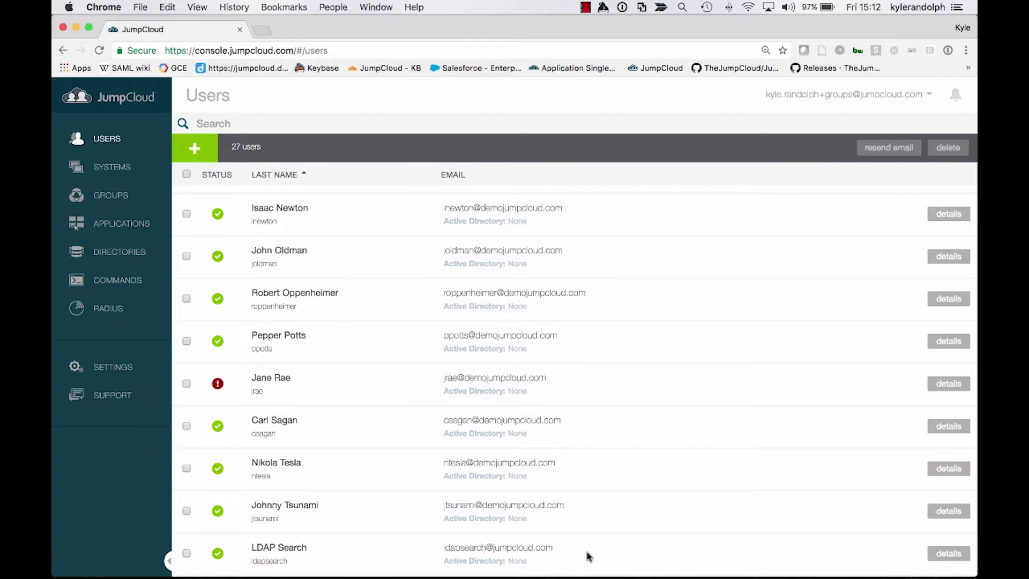
key("ctrl+Up")
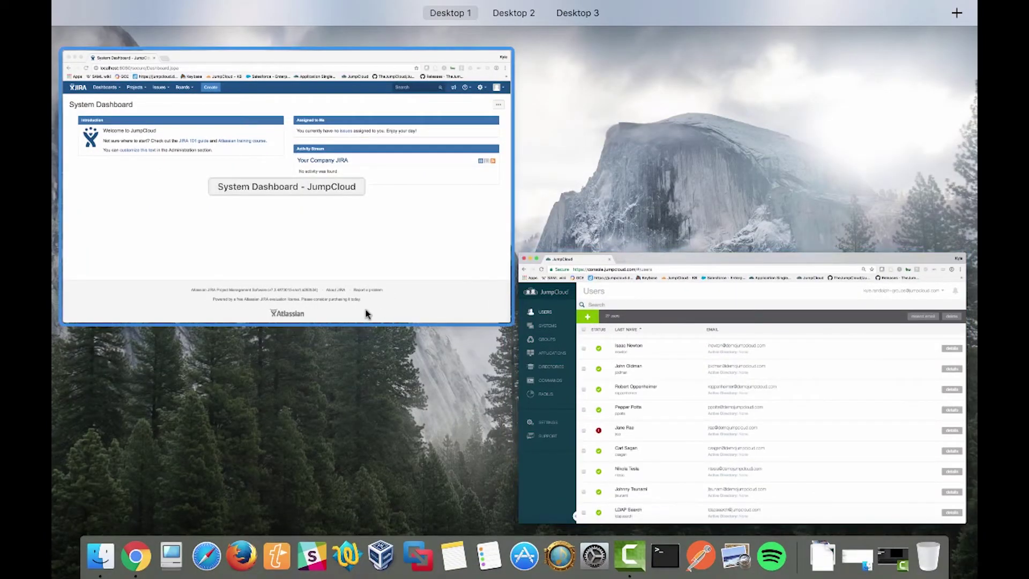
Enter Jira's User management from the gear menu, confirming with the admin password
left_click(477, 245)
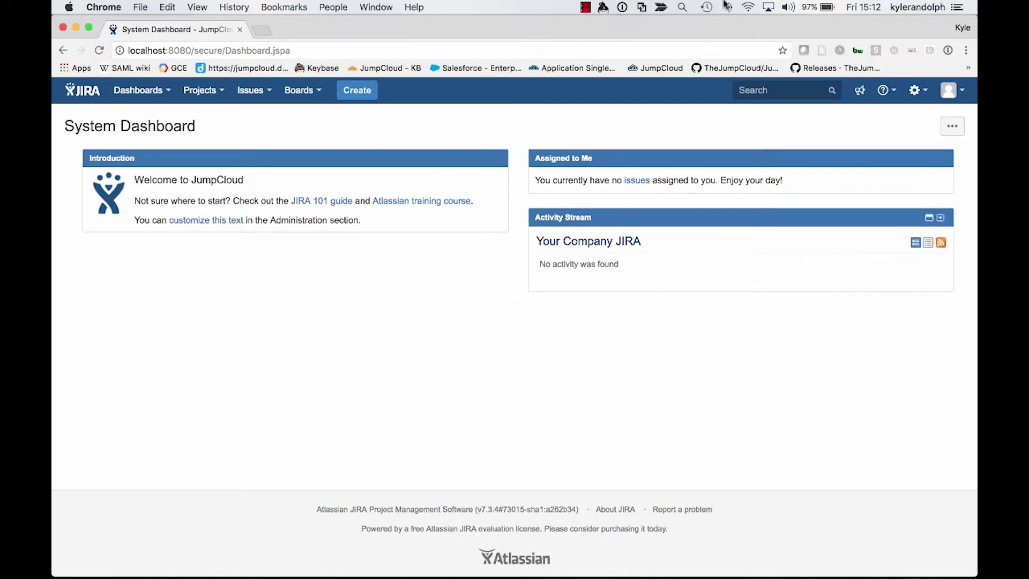
left_click(949, 90)
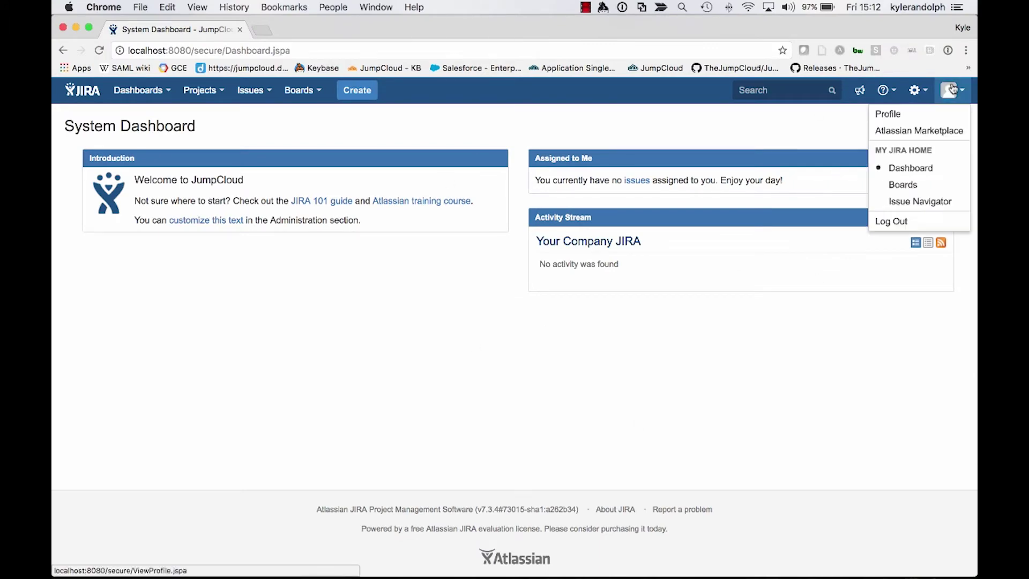
left_click(919, 91)
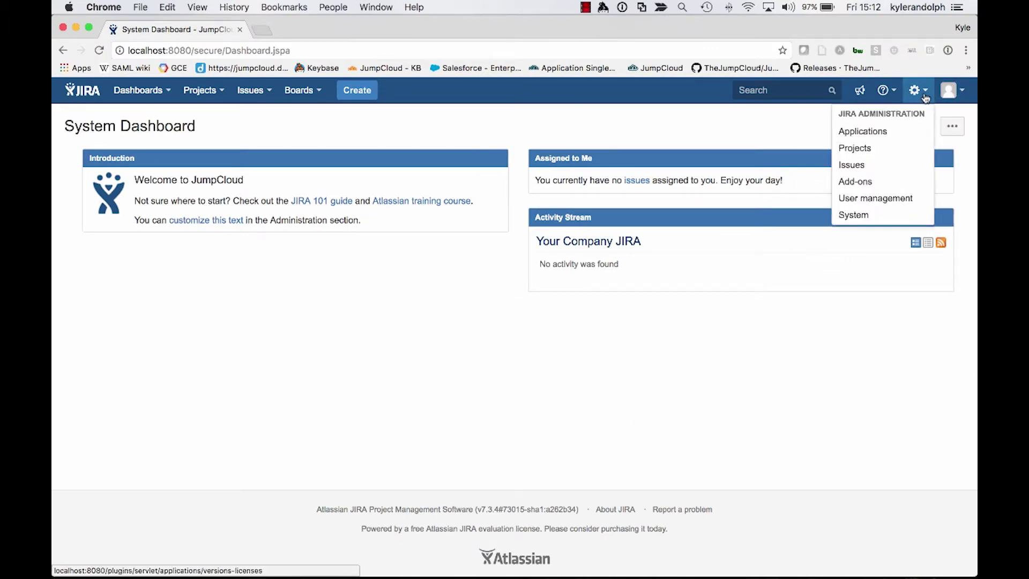
left_click(889, 200)
type("••••••••••")
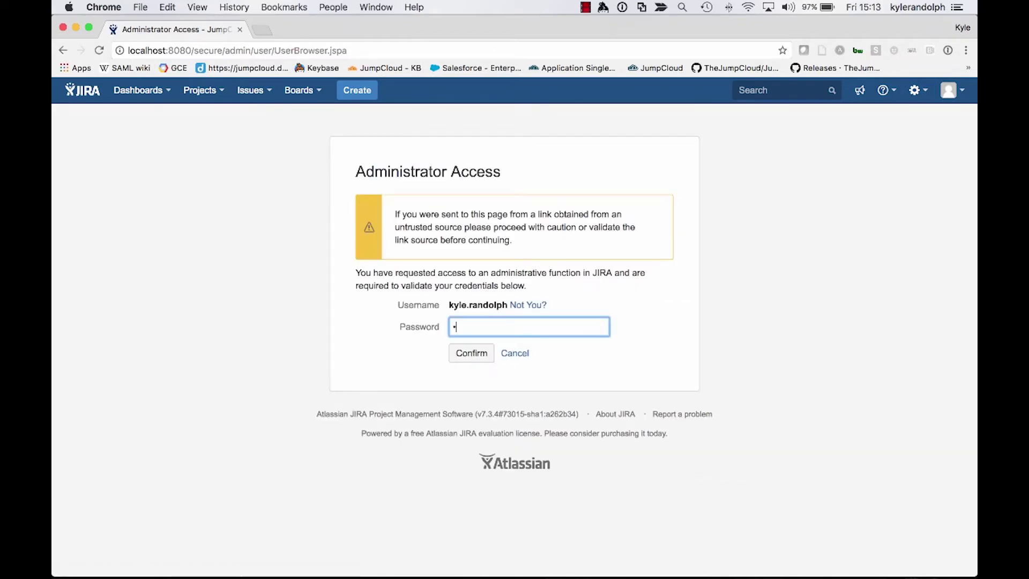
key("Return")
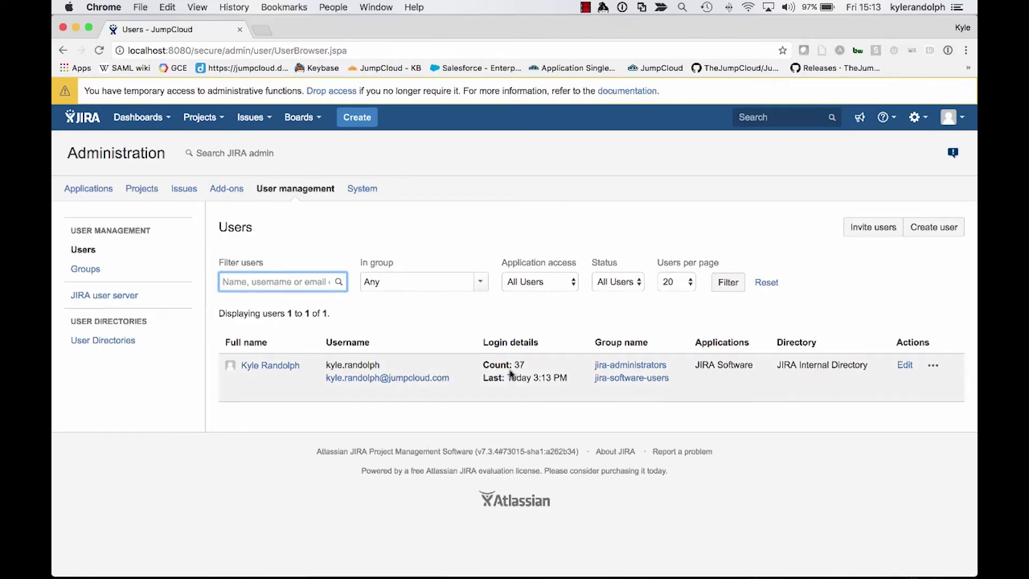
Go to the User Directories page from the administration sidebar
left_click_drag(222, 349, 965, 422)
left_click(965, 422)
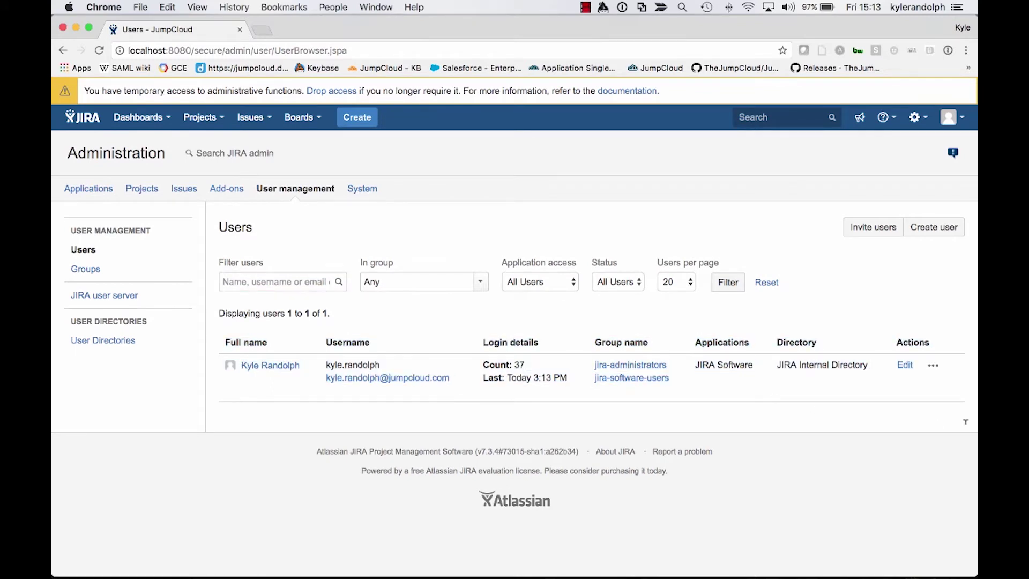
key("ctrl+Up")
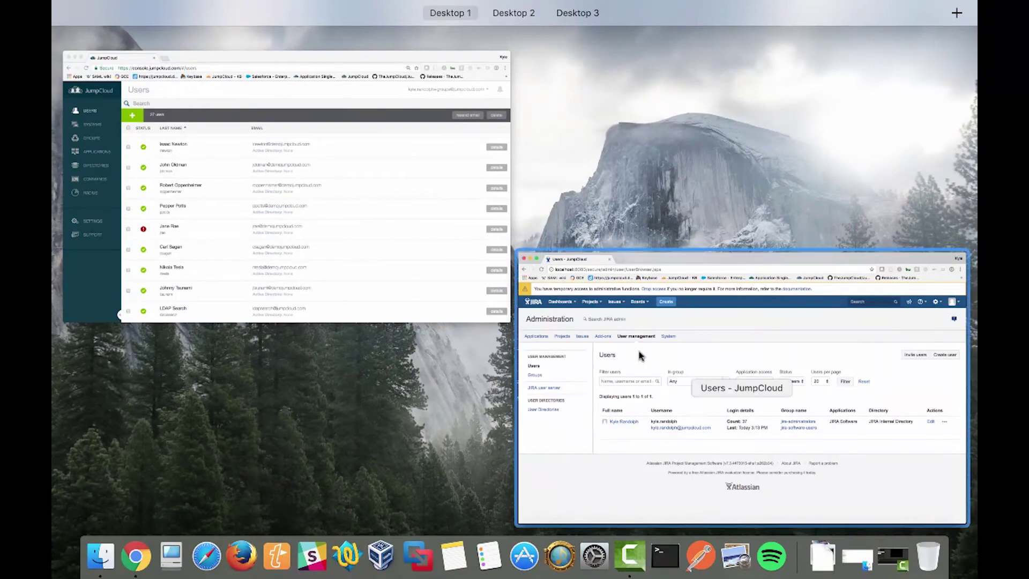
left_click(606, 335)
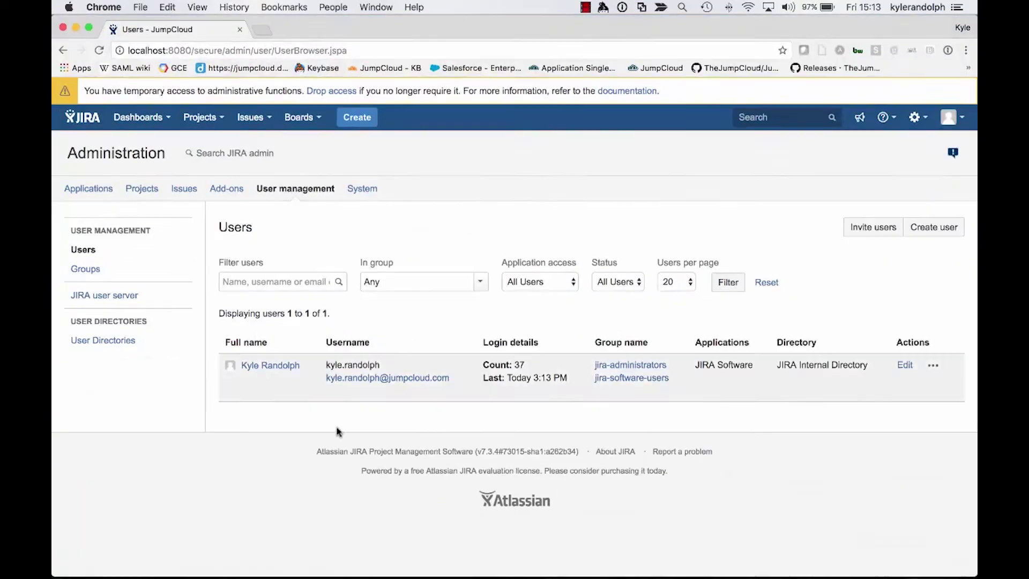
left_click(94, 348)
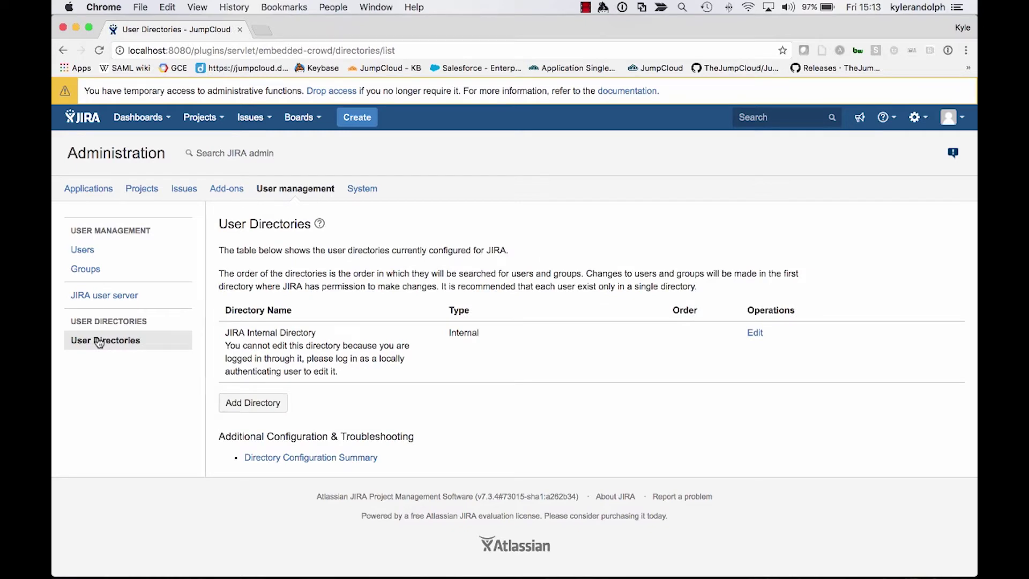
Add a new LDAP user directory named JumpCloud Directory
left_click(264, 414)
left_click(275, 456)
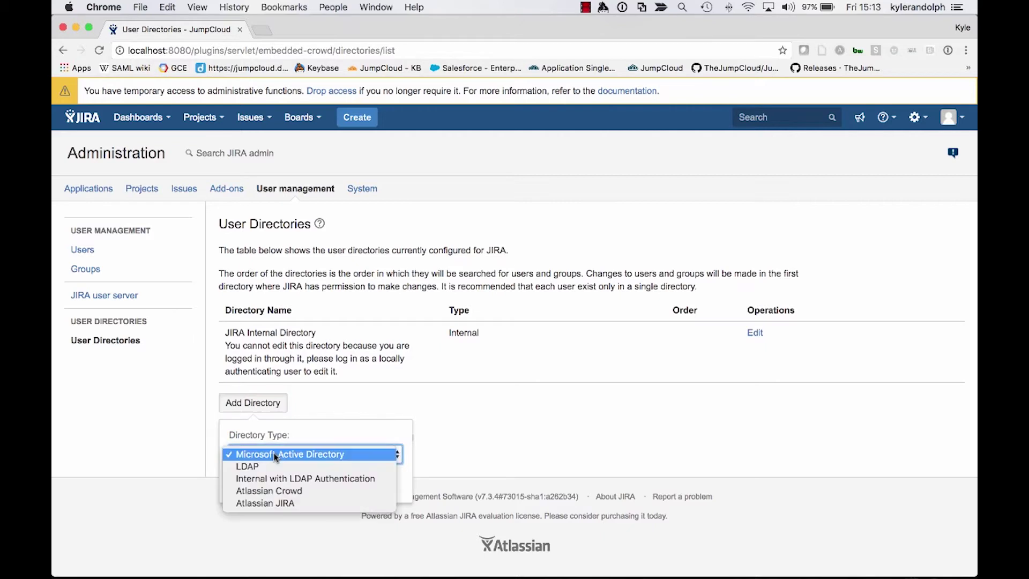
left_click(249, 466)
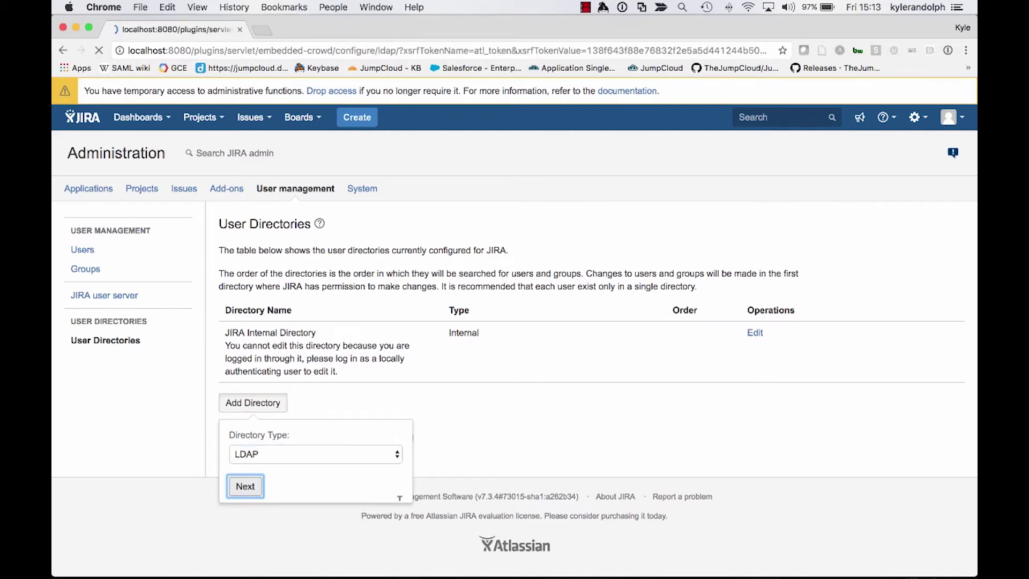
left_click(459, 306)
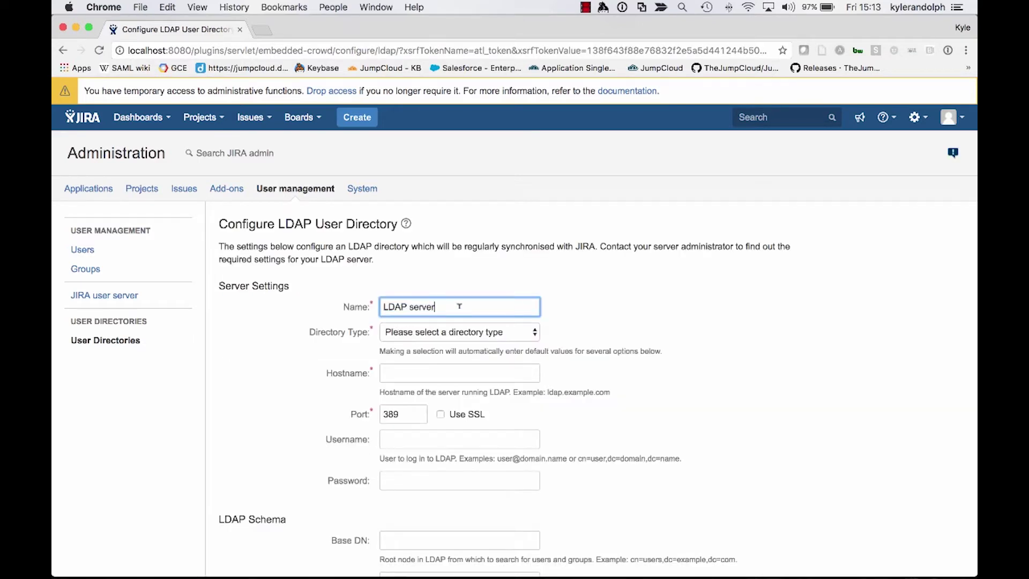
key("alt+shift+Left")
key("alt+shift+Left")
type("Jump")
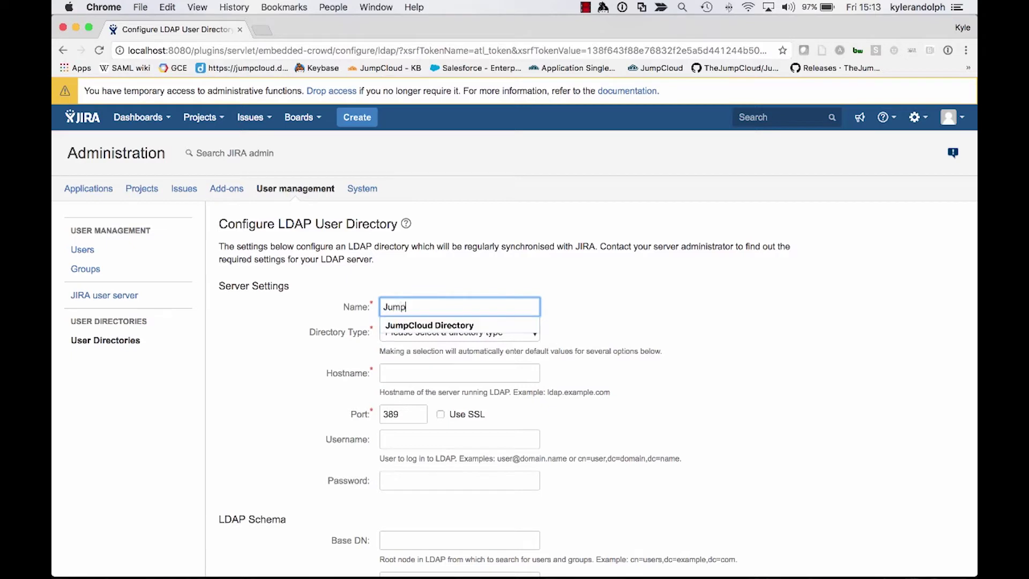
key("Down")
key("Return")
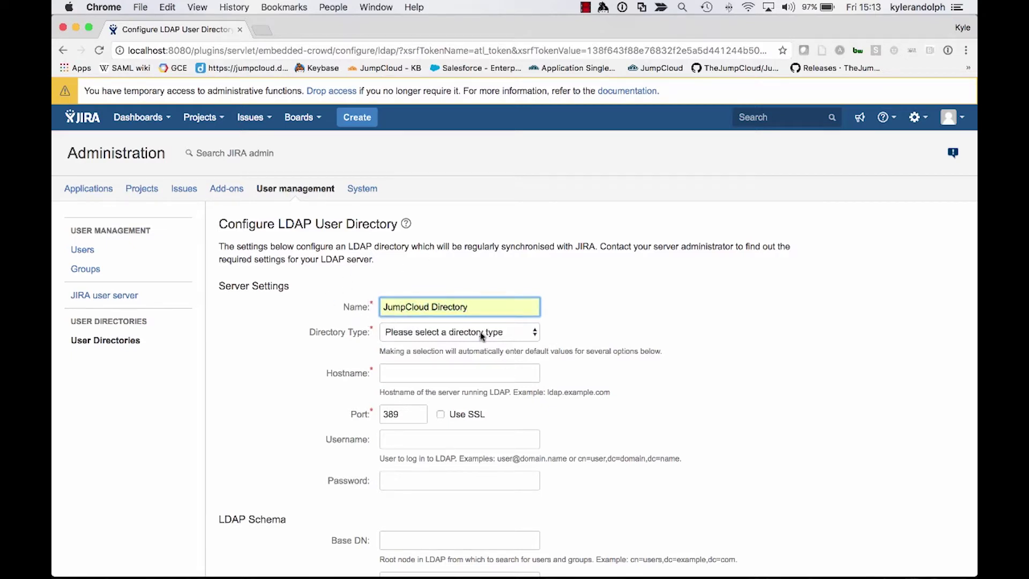
Set the directory type to OpenLDAP and the hostname to ldap.jumpcloud.com
left_click(435, 332)
key("o")
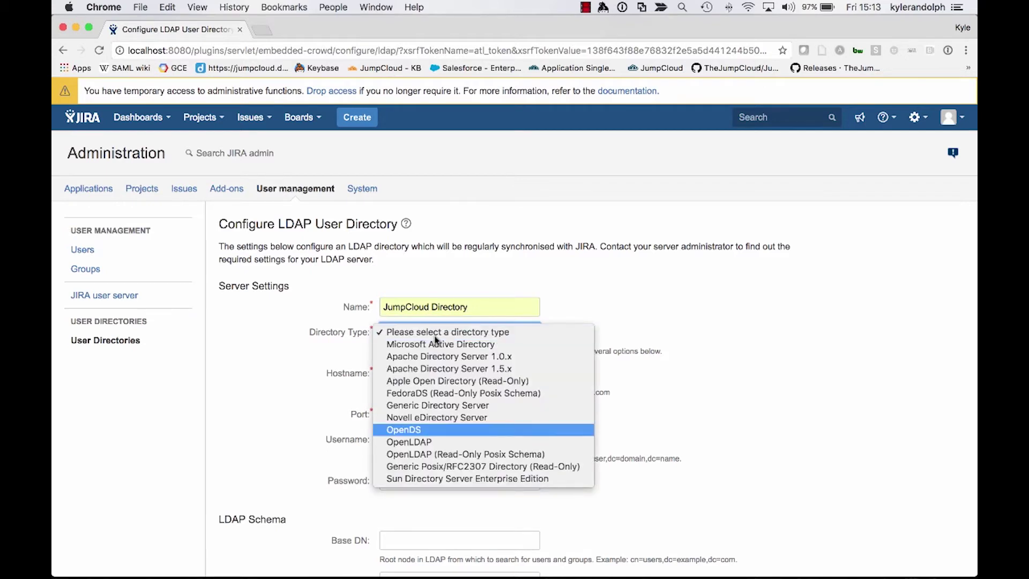
key("Down")
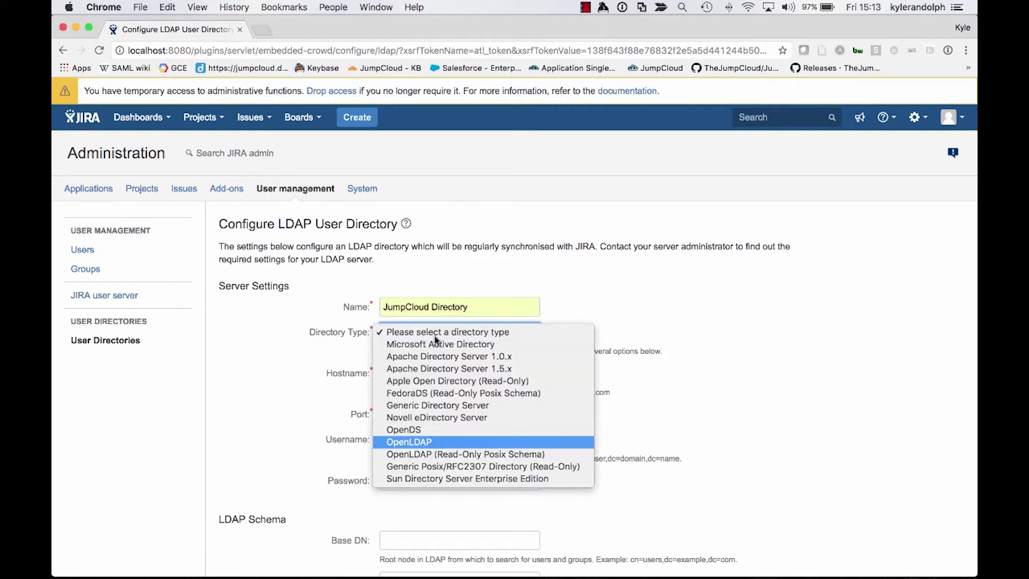
key("Return")
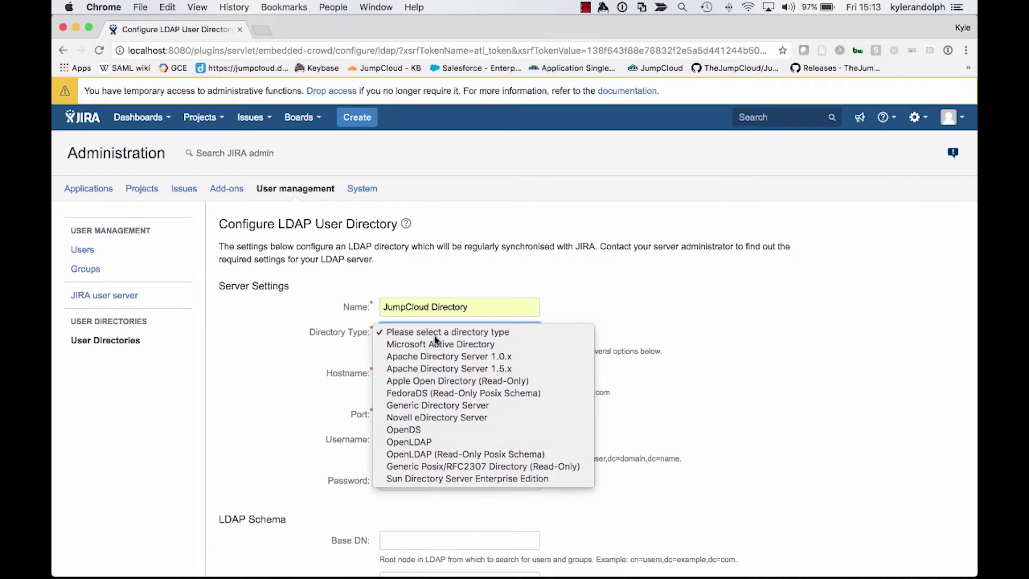
left_click(423, 366)
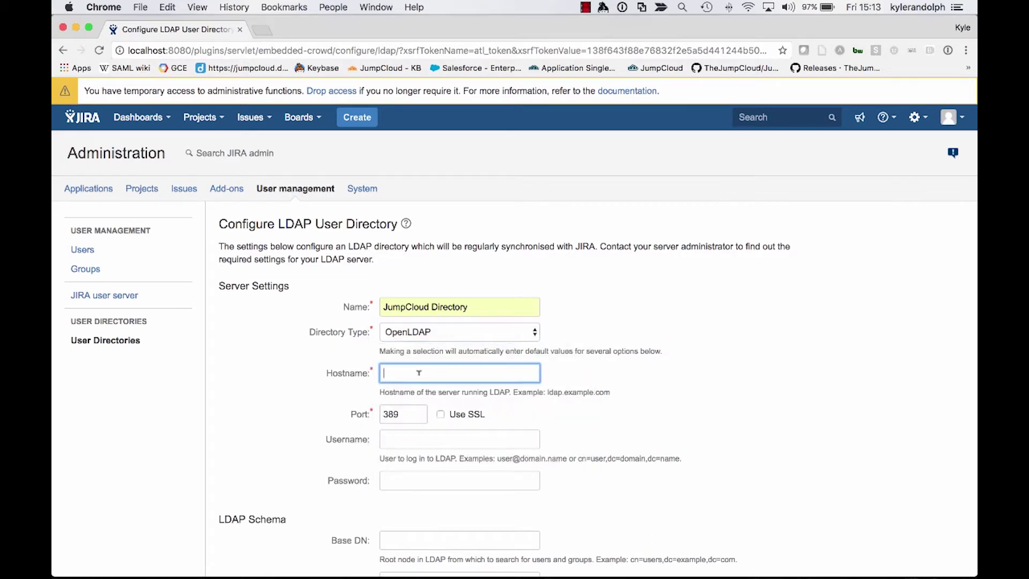
type("ldap.jump")
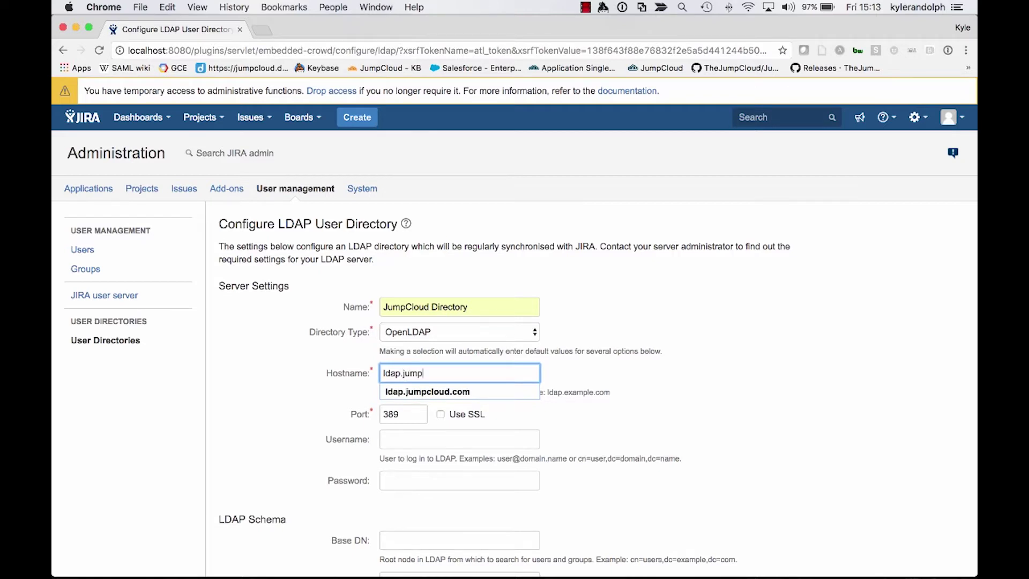
key("Down")
key("Return")
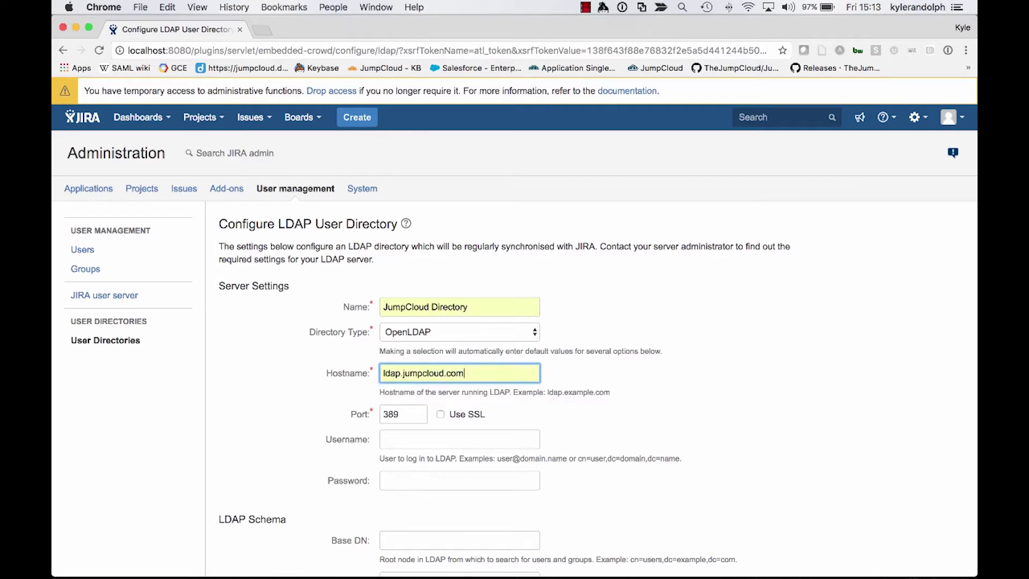
Set port 636 with Use SSL enabled, then switch to the JumpCloud console
double_click(399, 410)
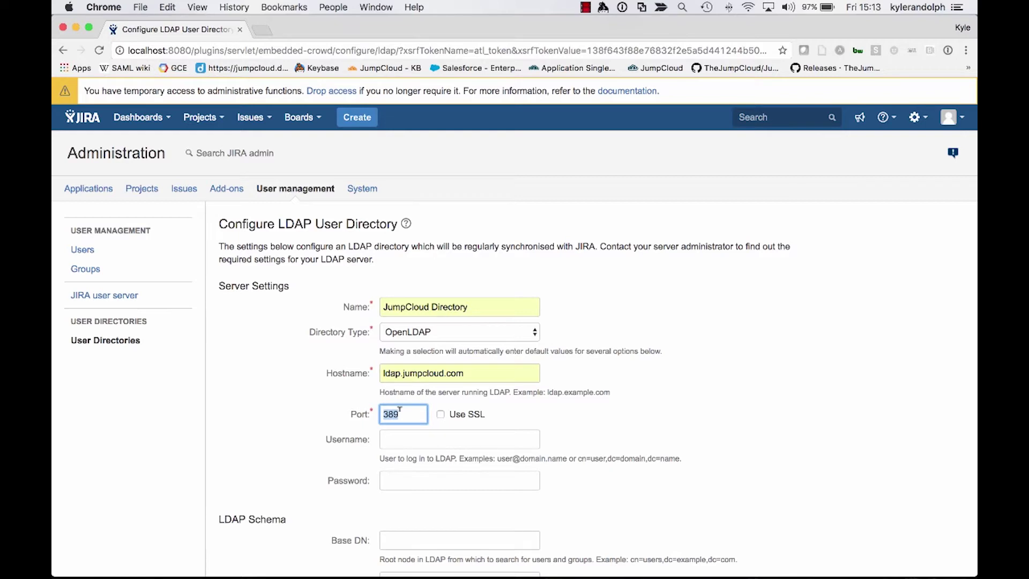
type("636")
left_click(395, 431)
left_click(441, 415)
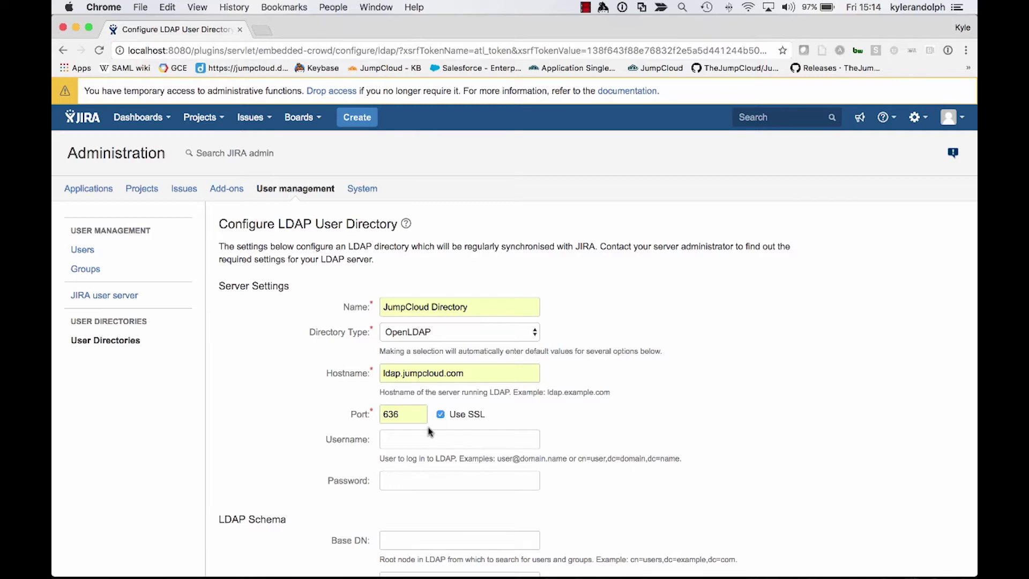
left_click(410, 440)
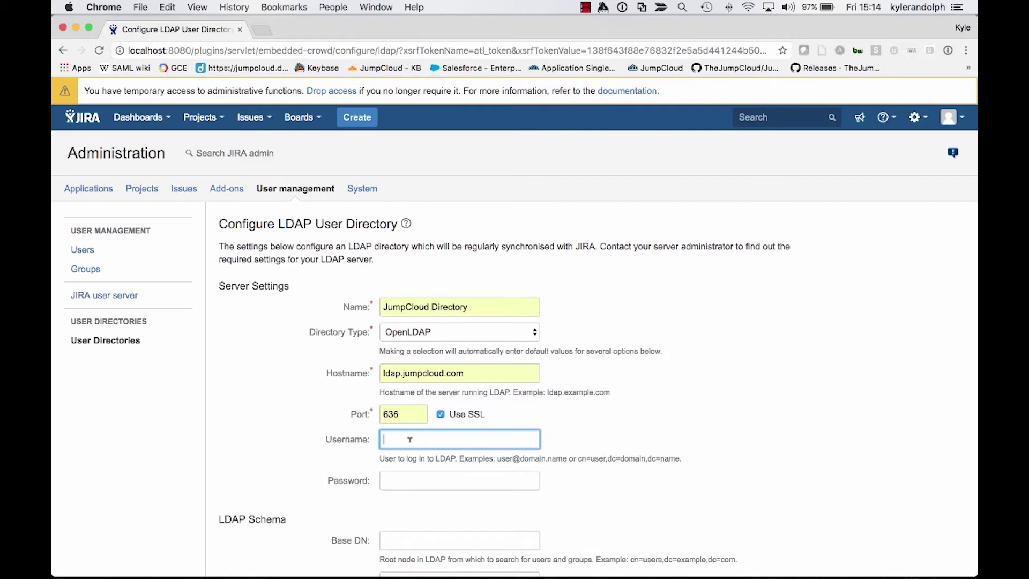
key("ctrl+Down")
left_click(693, 302)
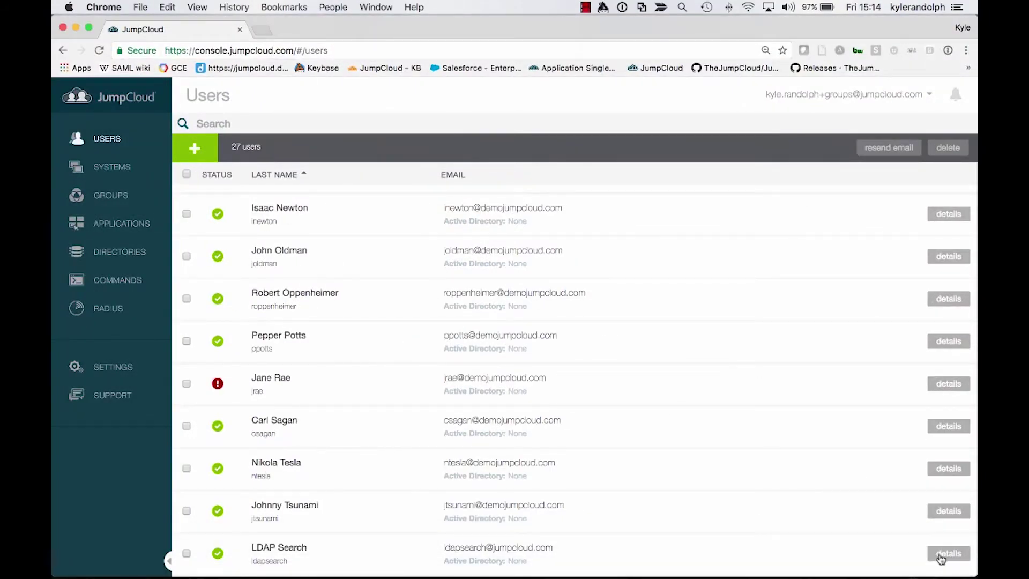
Copy the LDAP Distinguished Name from LDAP Search's details and return to Jira's LDAP form
left_click(948, 554)
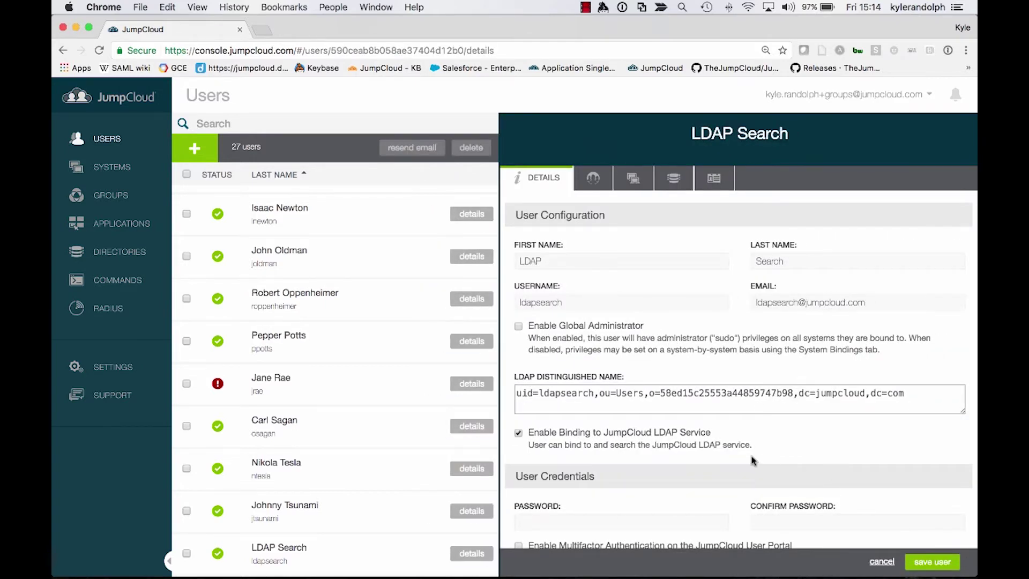
triple_click(647, 394)
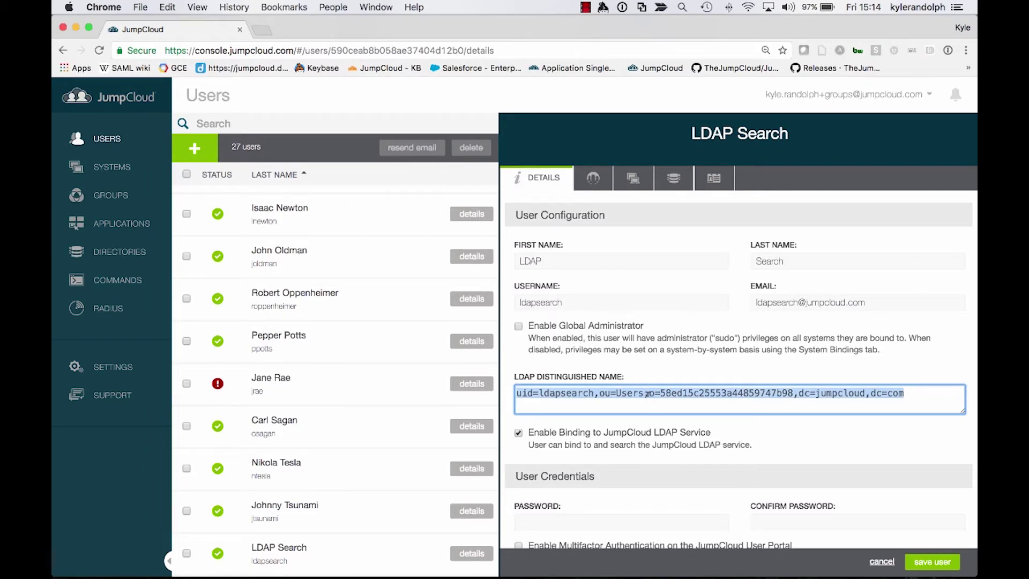
key("ctrl+Up")
left_click(709, 350)
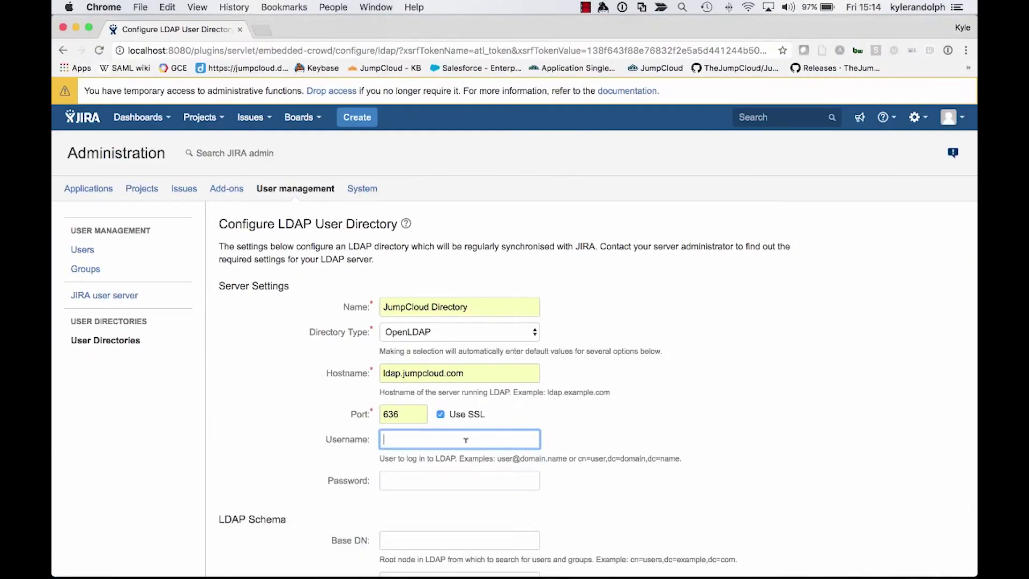
Use the LDAP Search DN as the bind username and enter its password
key("super+v")
scroll(464, 441, "left", 3)
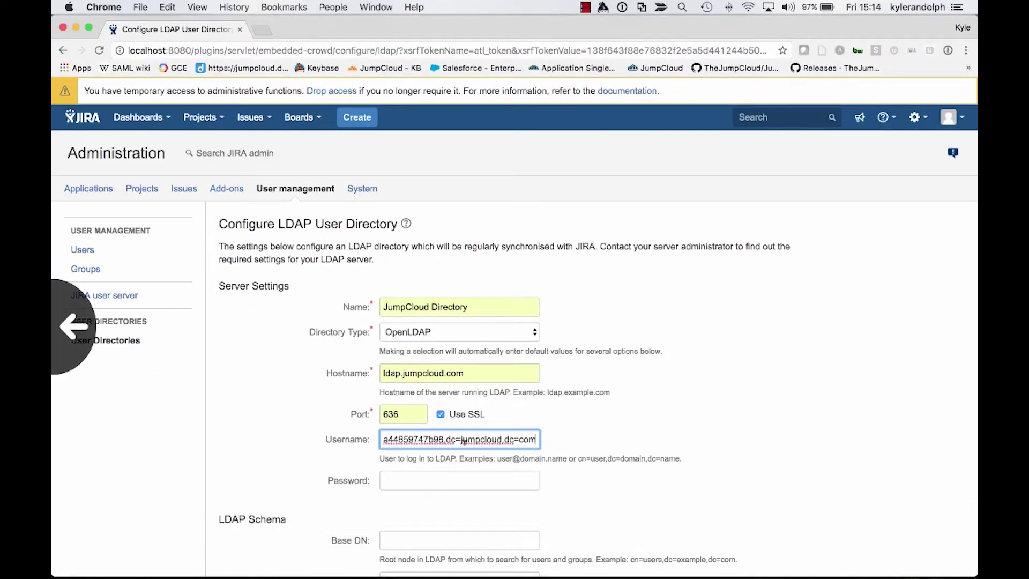
left_click(451, 477)
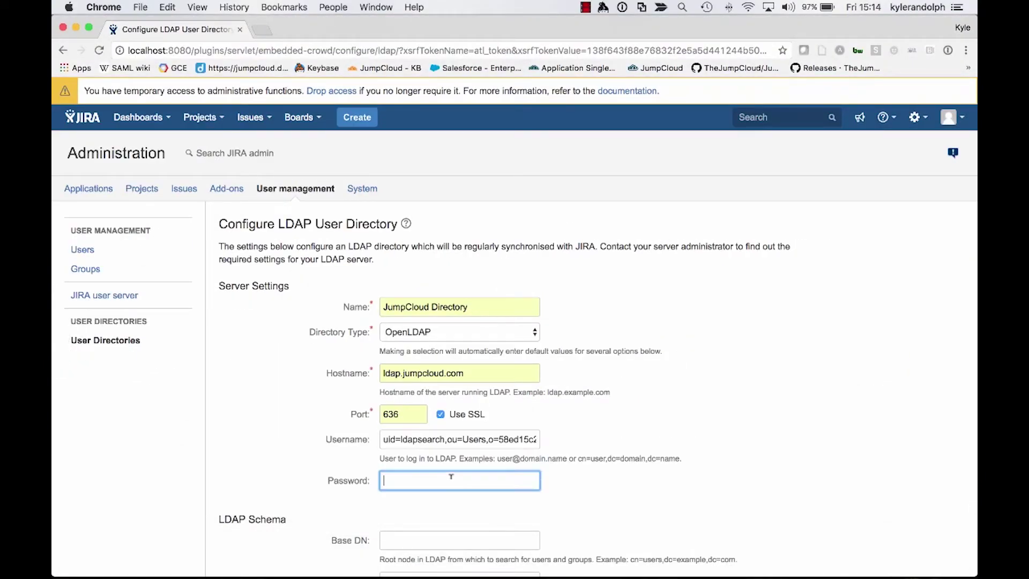
type("••••••••••")
scroll(289, 455, "down", 4)
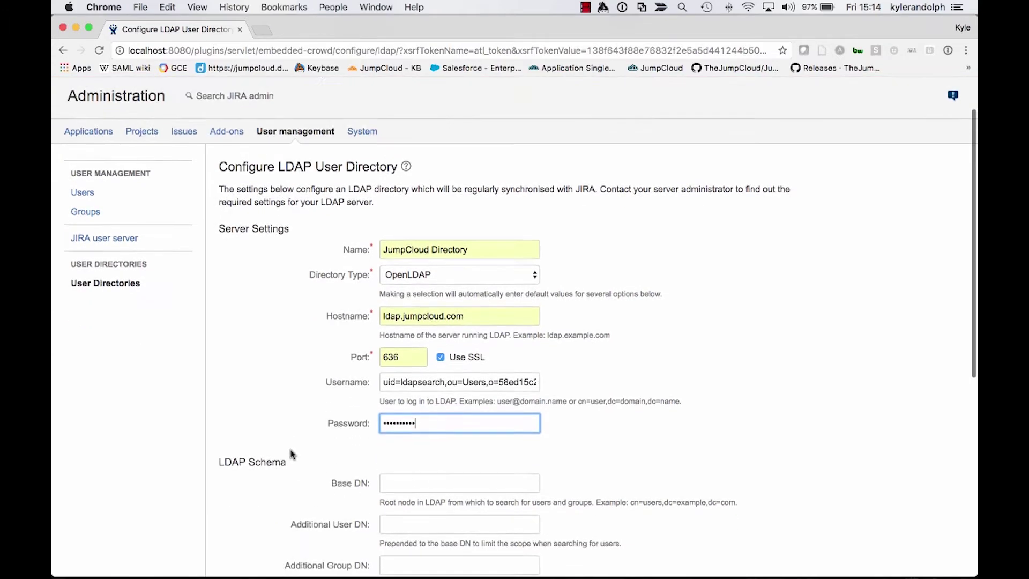
Paste the DN into Base DN and remove the leading 'uid=ldapsearch,' prefix
left_click(432, 437)
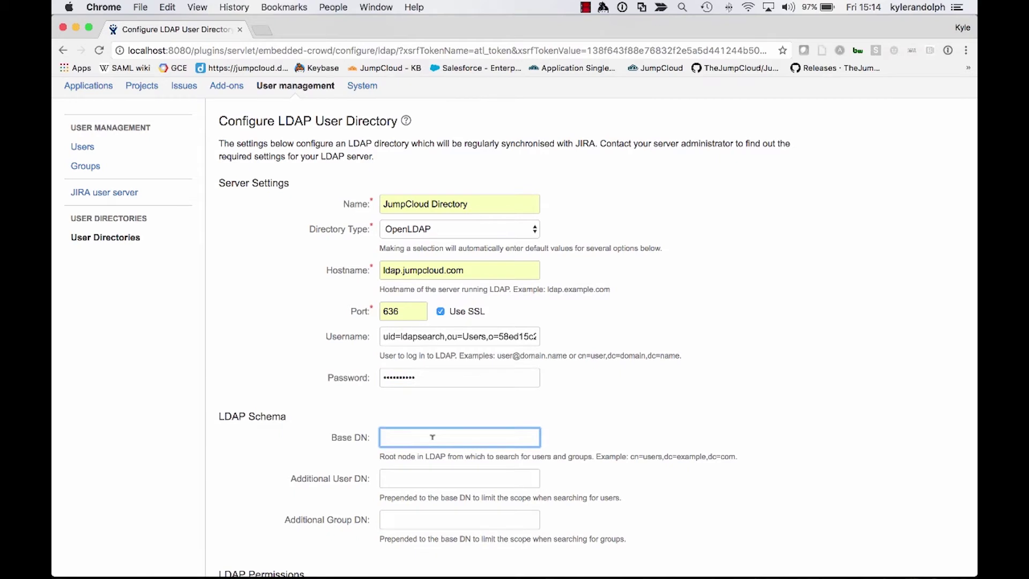
key("super+v")
key("Left")
key("Left")
key("Left")
key("Left")
key("Left")
key("Left")
key("Left")
key("Left")
key("Left")
key("Left")
key("Left")
key("Left")
key("Left")
key("Left")
key("Left")
key("Left")
key("Left")
key("Left")
key("Left")
key("Left")
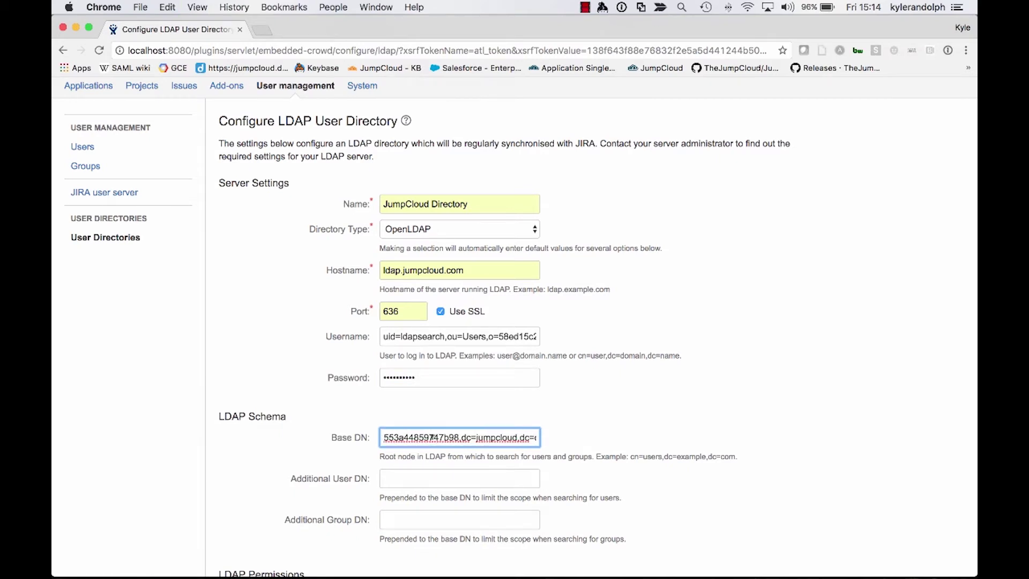
key("Left")
key("Left")
key("Left")
key("Left")
key("Left")
key("Left")
key("Left")
key("Left")
key("Left")
key("Left")
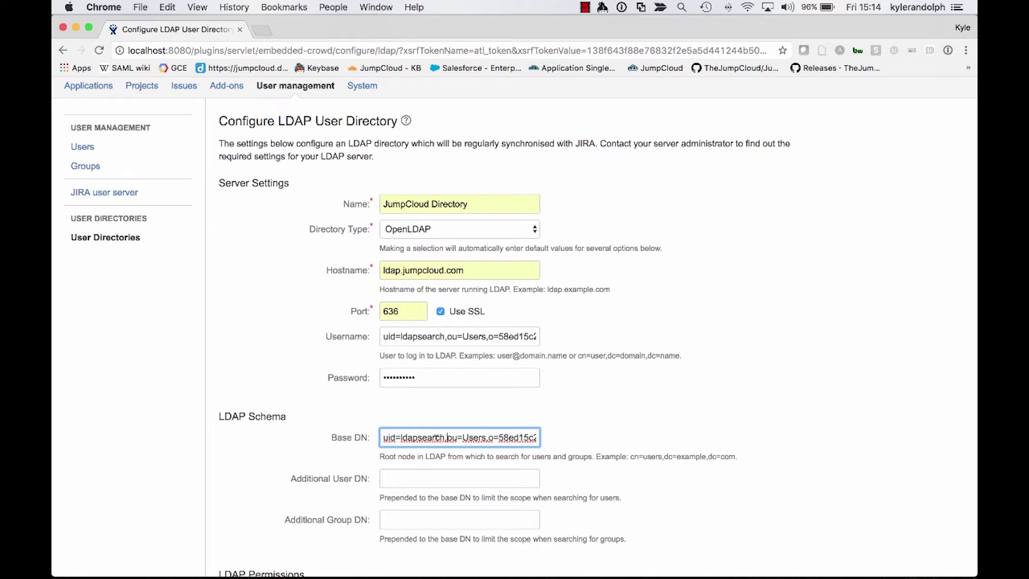
left_click_drag(447, 437, 375, 430)
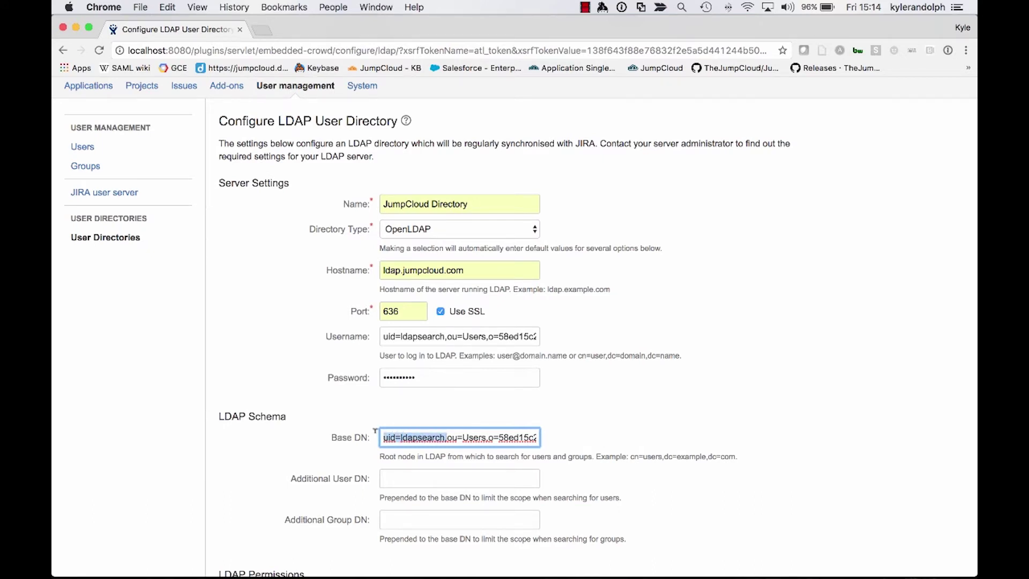
key("BackSpace")
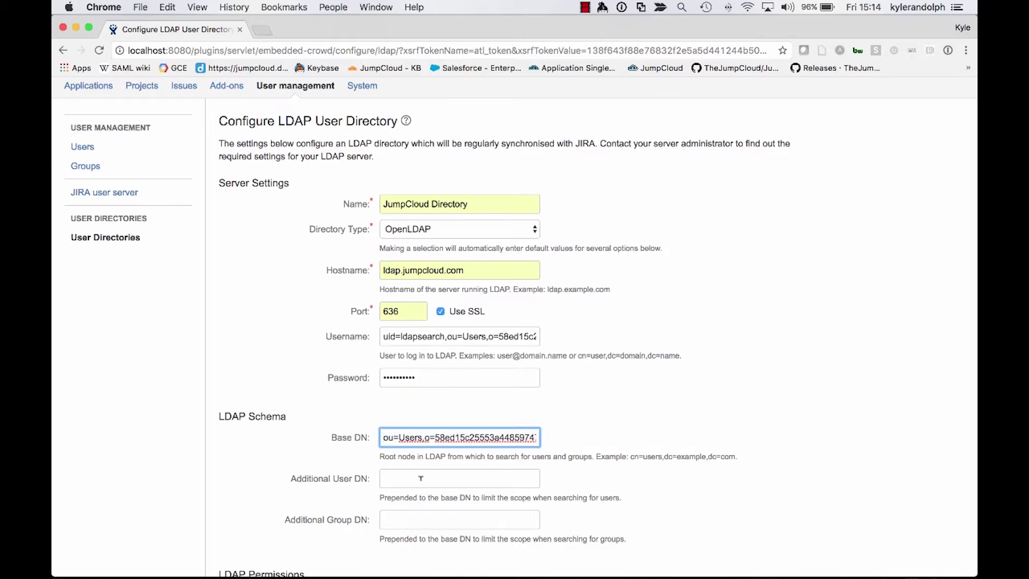
scroll(432, 449, "down", 2)
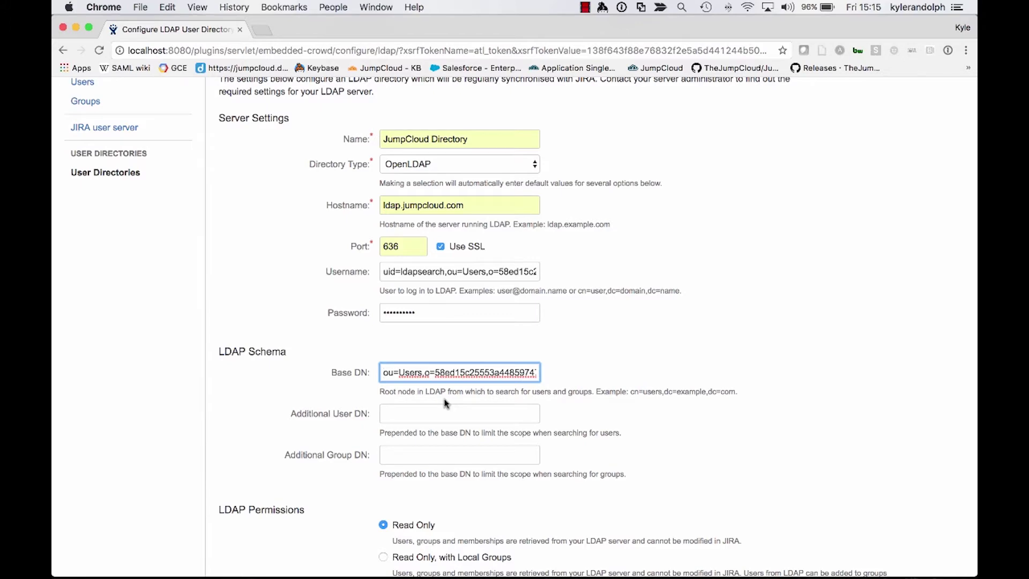
left_click(420, 457)
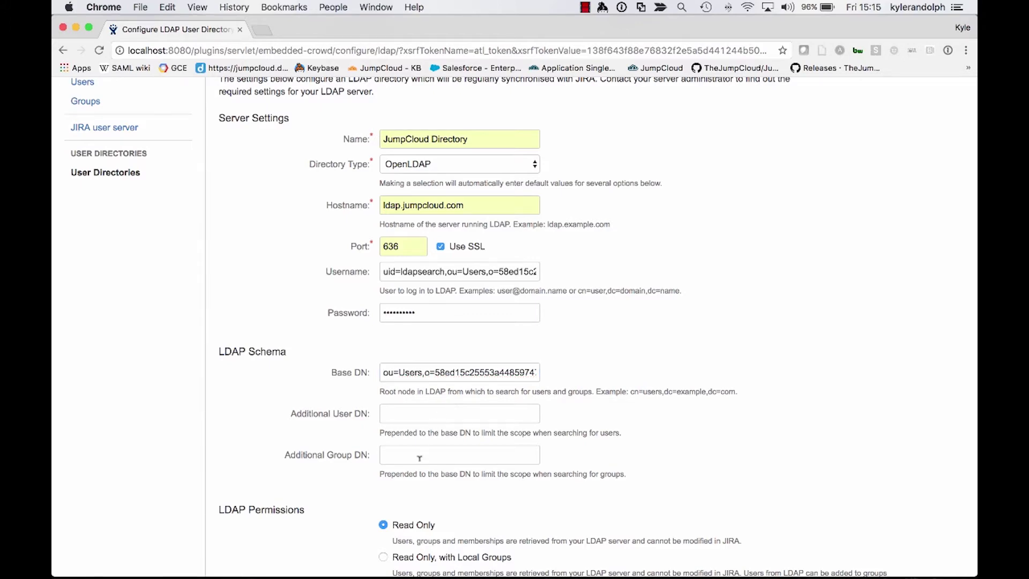
scroll(420, 456, "down", 5)
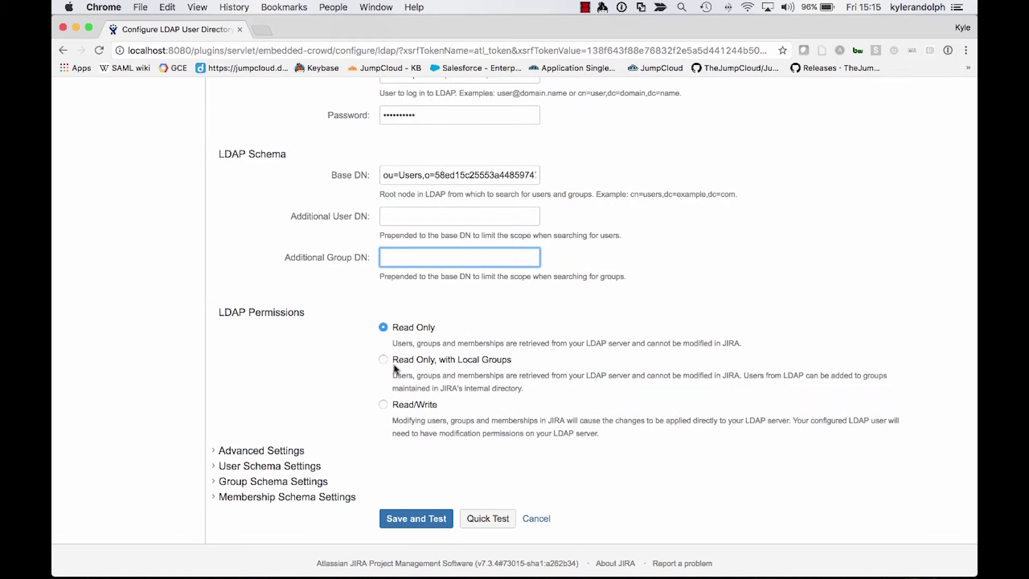
Choose 'Read Only, with Local Groups' permissions and default group membership jira-users
left_click(388, 361)
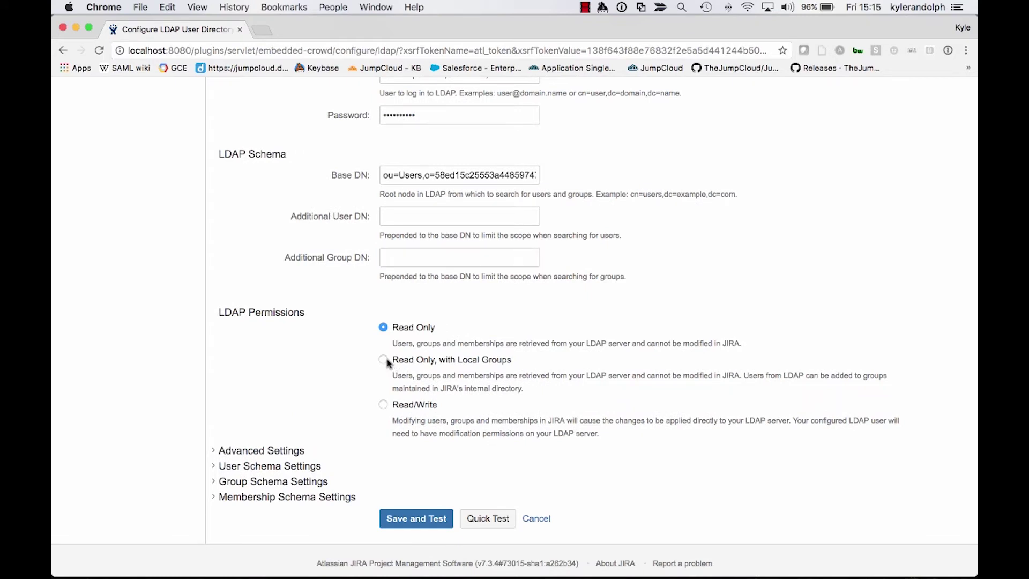
left_click(383, 359)
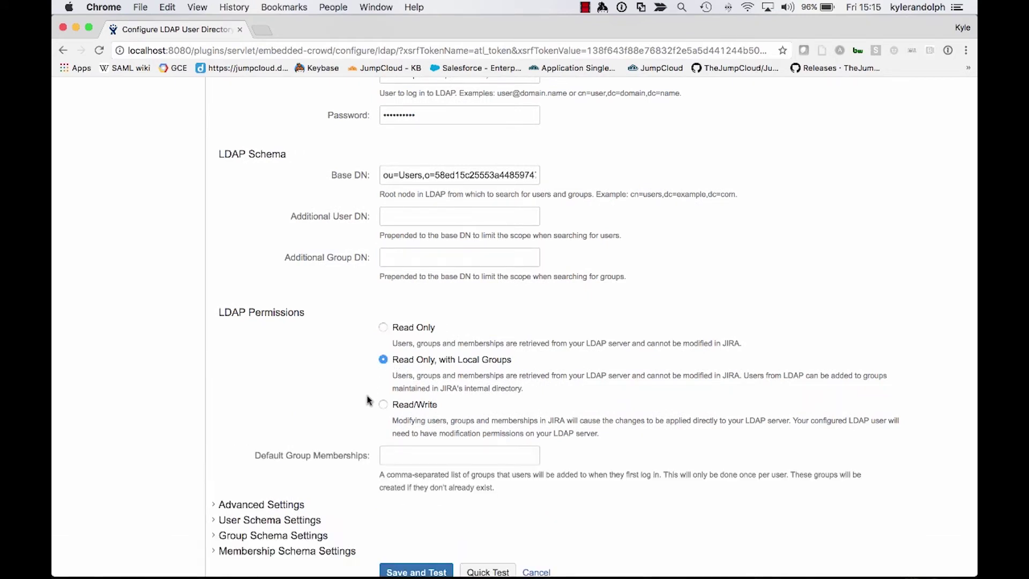
left_click(413, 455)
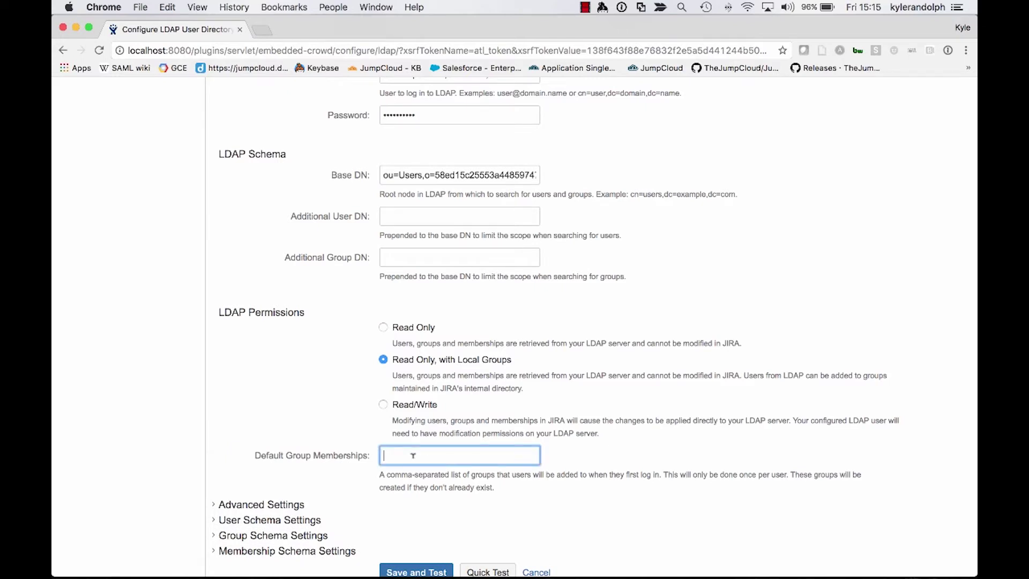
type("jira-users")
scroll(177, 423, "down", 3)
scroll(176, 424, "up", 6)
scroll(176, 424, "down", 8)
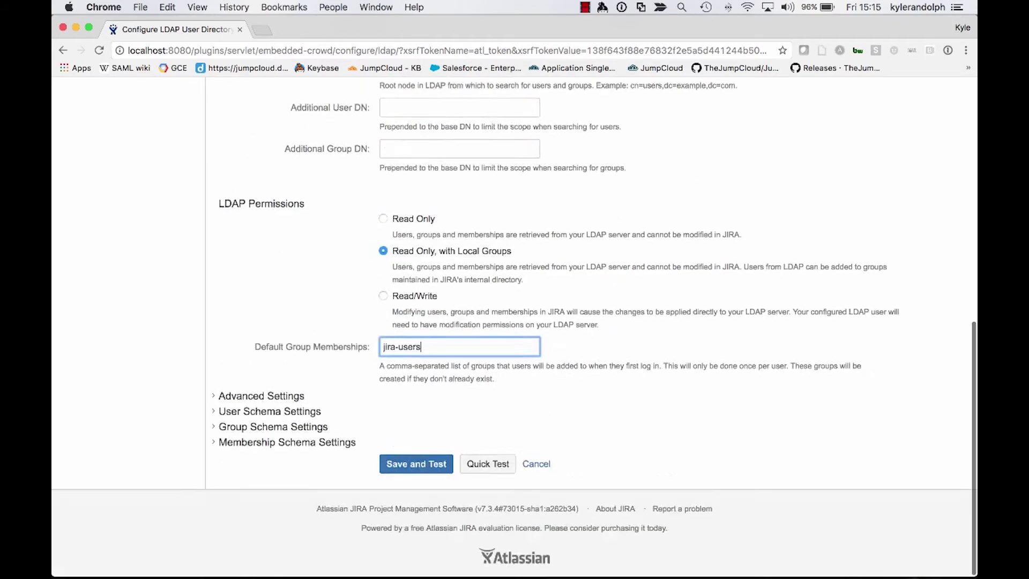
Expand Advanced Settings with Secure SSL left on, then expand User Schema Settings
left_click(217, 396)
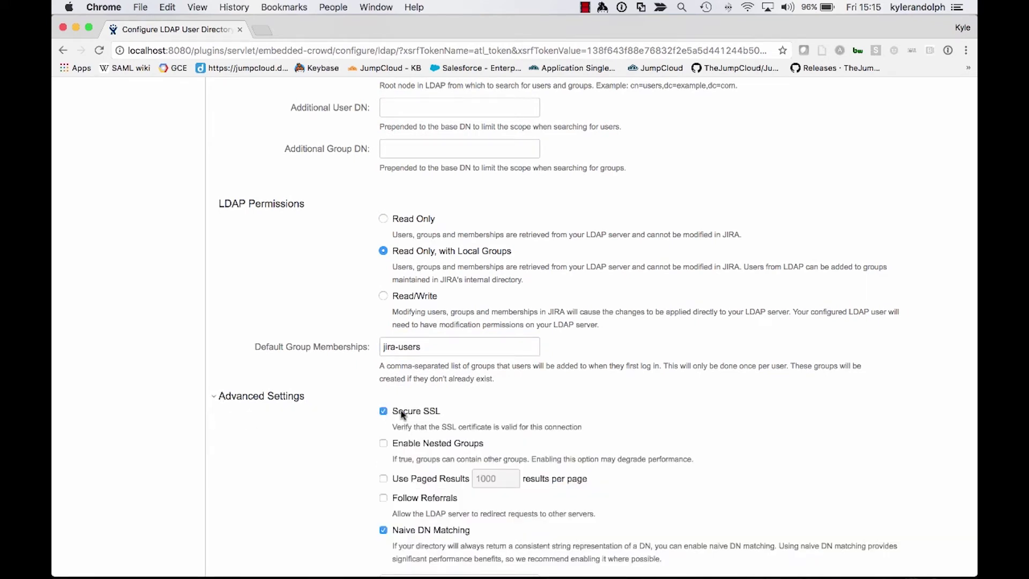
left_click(384, 412)
left_click(383, 412)
scroll(389, 493, "down", 3)
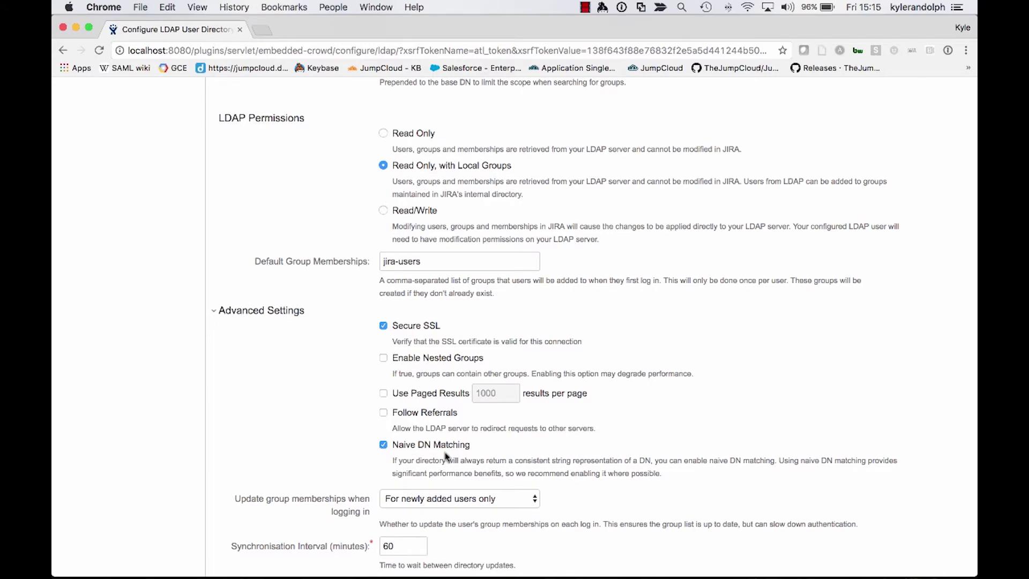
scroll(445, 456, "down", 2)
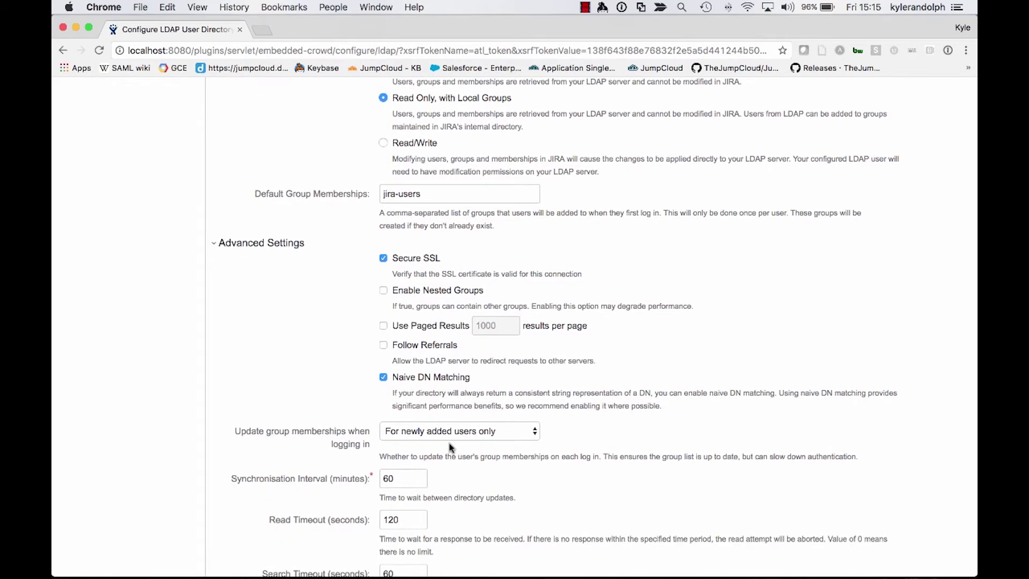
scroll(450, 446, "down", 5)
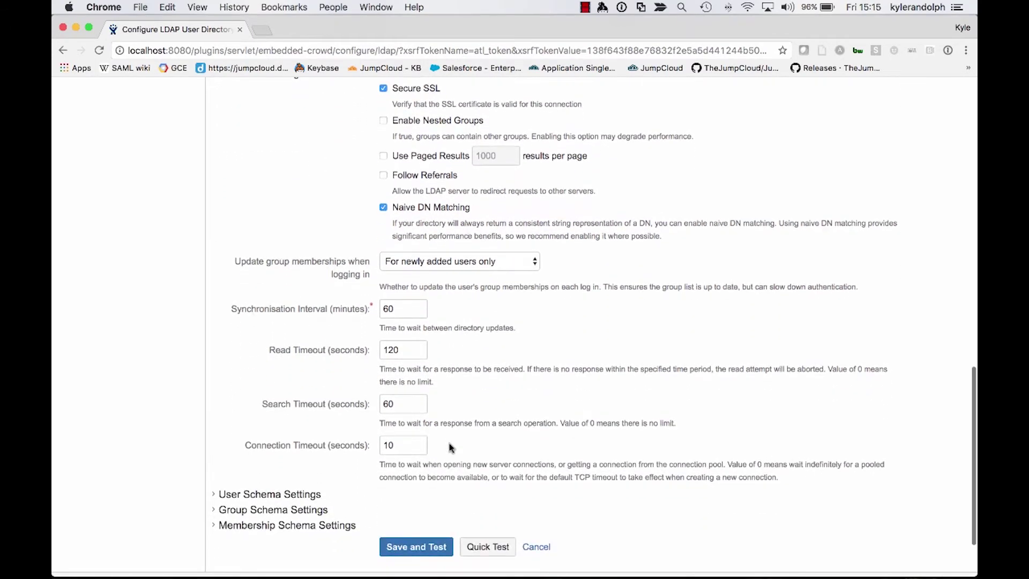
left_click(260, 500)
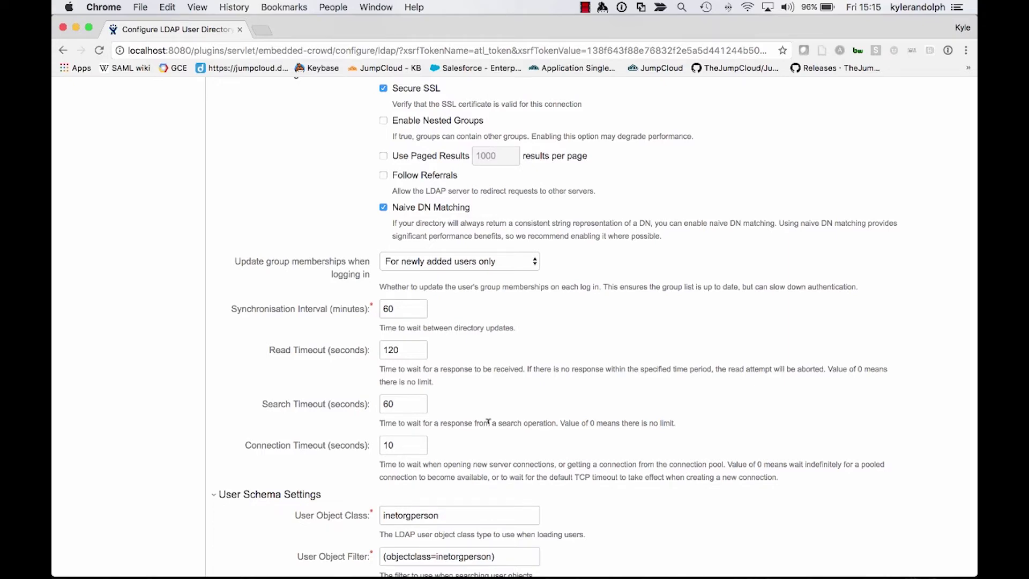
Set both User Name Attribute and User Name RDN Attribute to uid
scroll(488, 423, "down", 2)
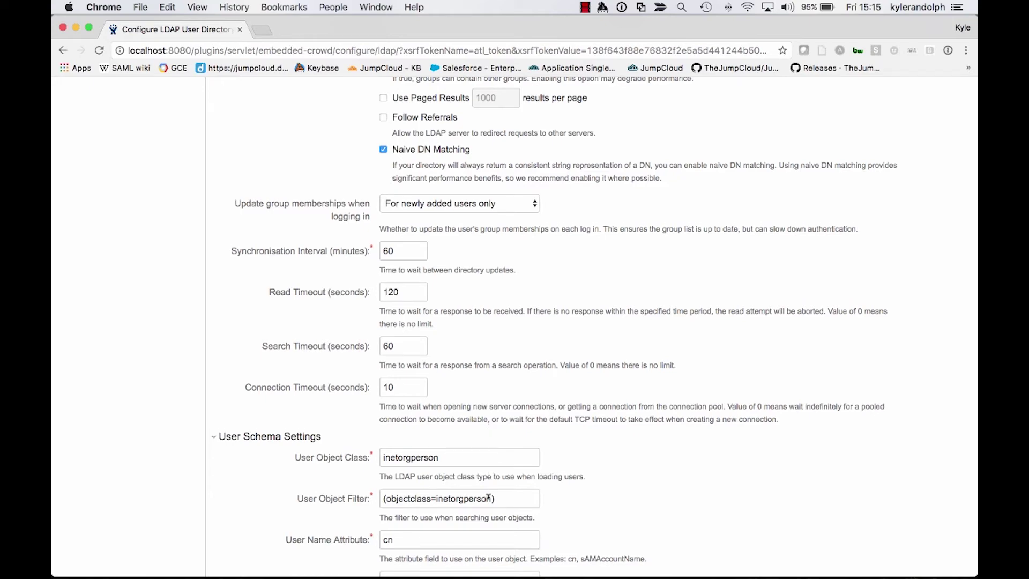
scroll(489, 494, "down", 5)
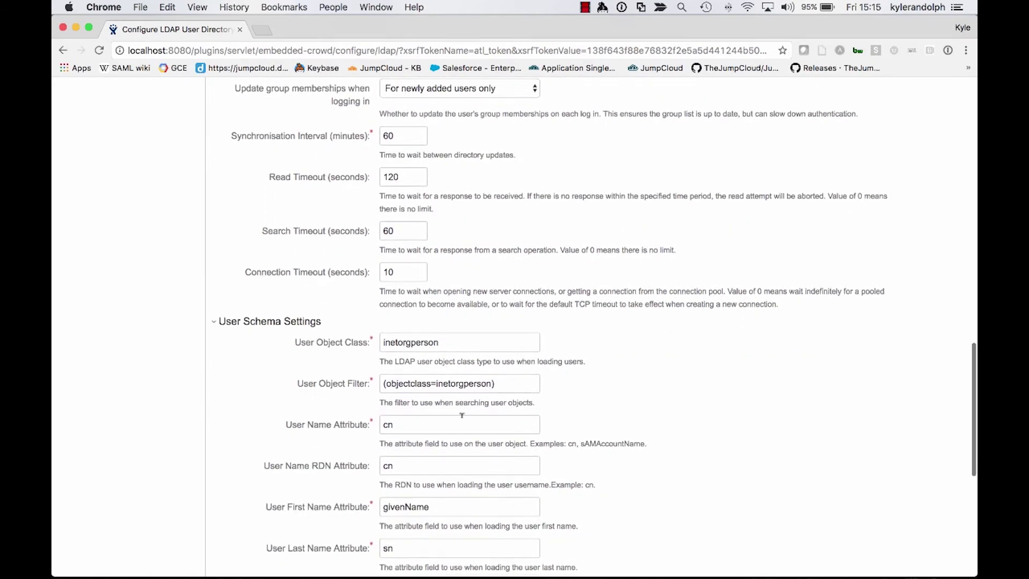
double_click(460, 423)
type("uid")
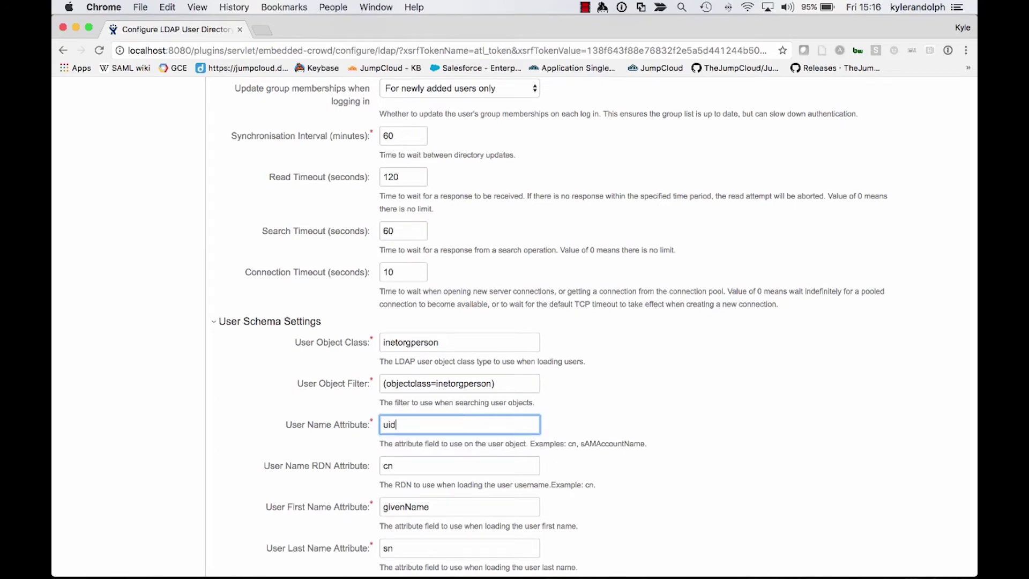
key("Tab")
type("uid")
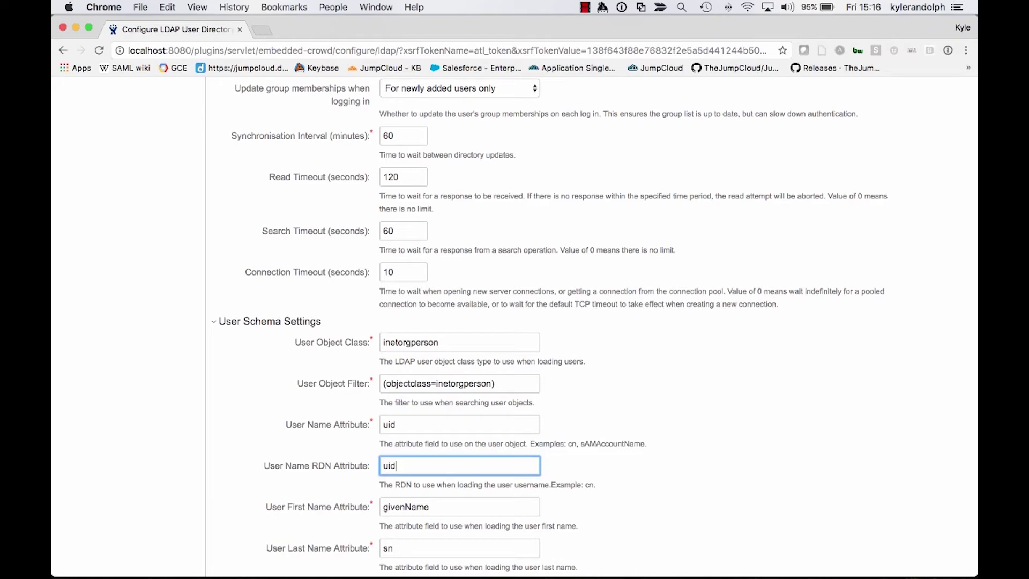
key("Tab")
Keep the name, display name and email attributes unchanged and expand Group Schema Settings
scroll(514, 517, "down", 5)
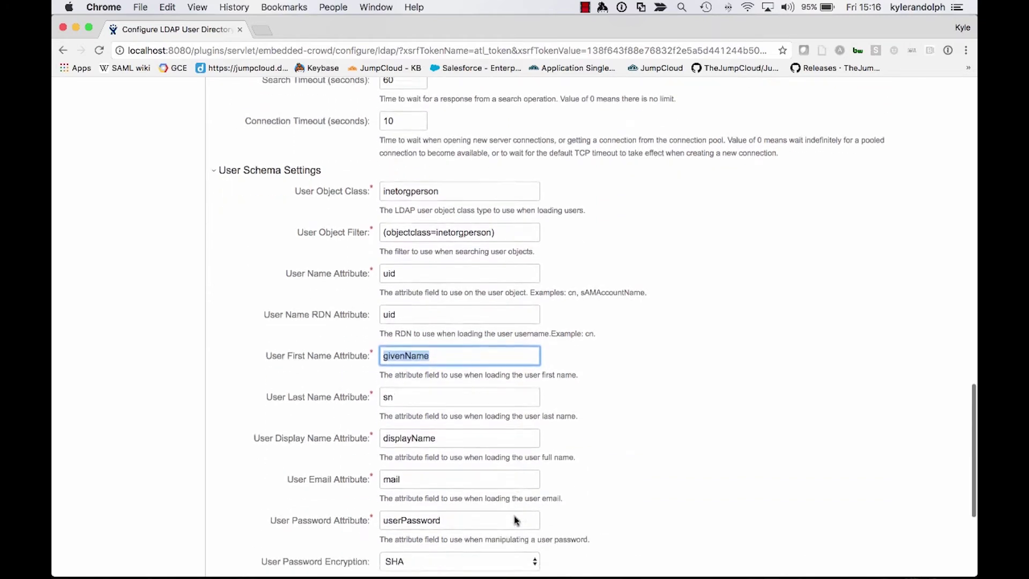
key("Tab")
scroll(498, 410, "down", 2)
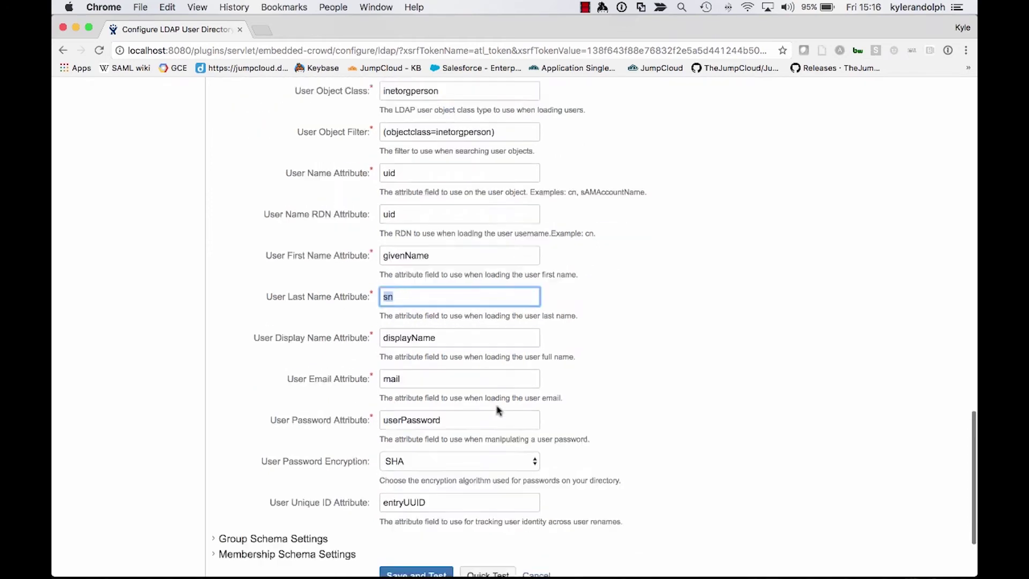
scroll(499, 410, "down", 1)
key("Tab")
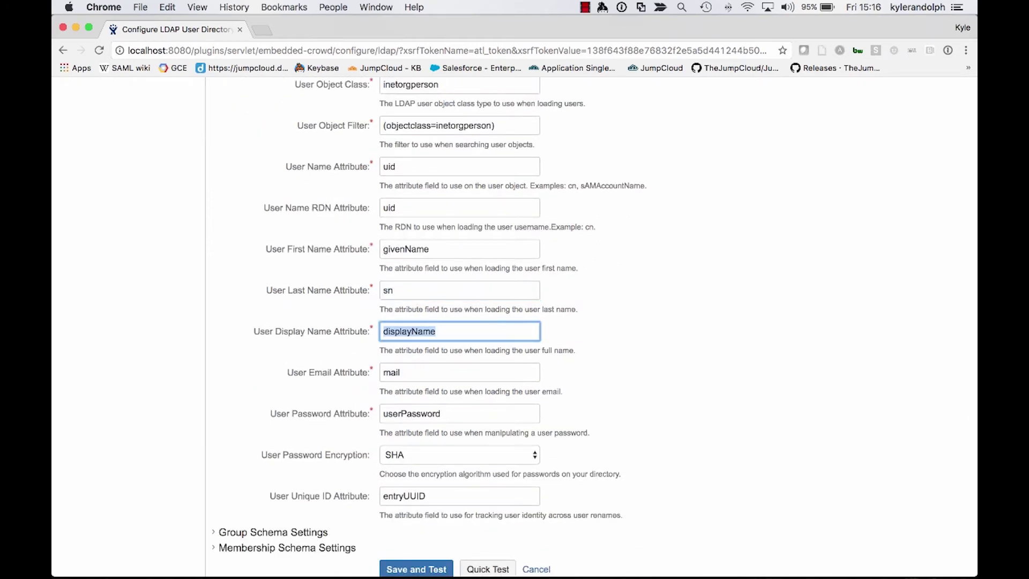
key("Tab")
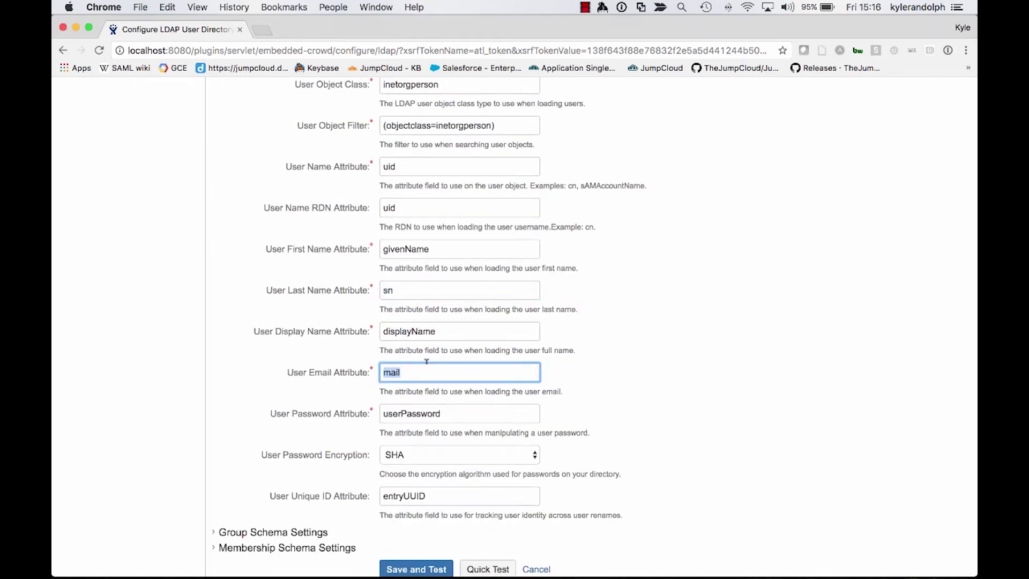
scroll(419, 406, "down", 2)
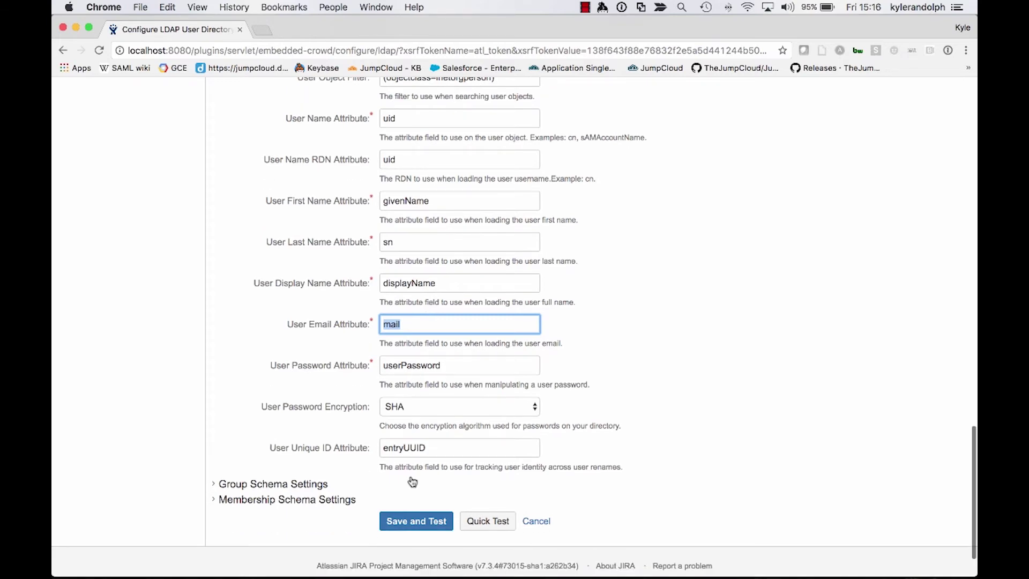
scroll(412, 481, "down", 2)
scroll(427, 296, "up", 10)
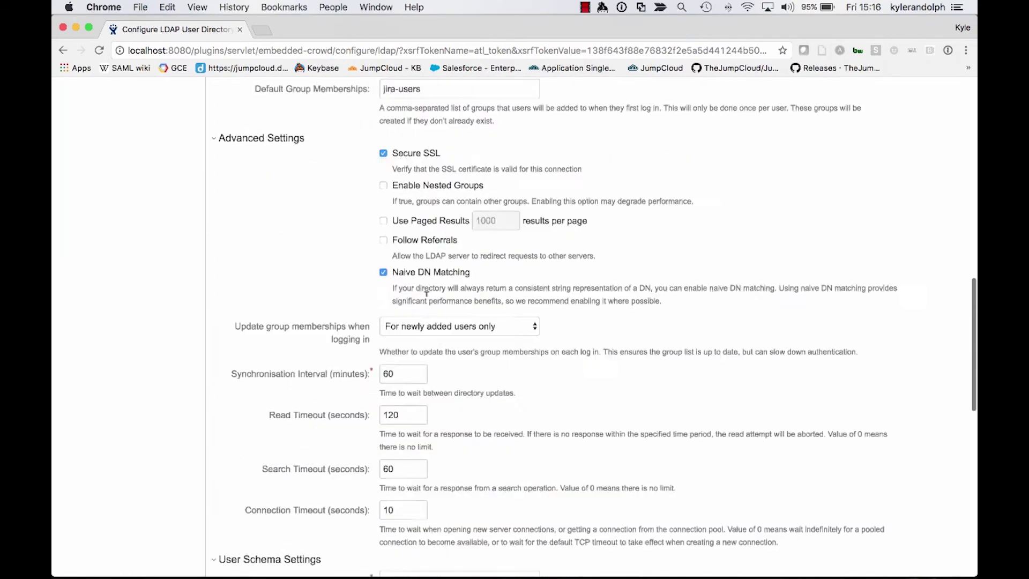
scroll(426, 294, "down", 6)
scroll(426, 294, "down", 5)
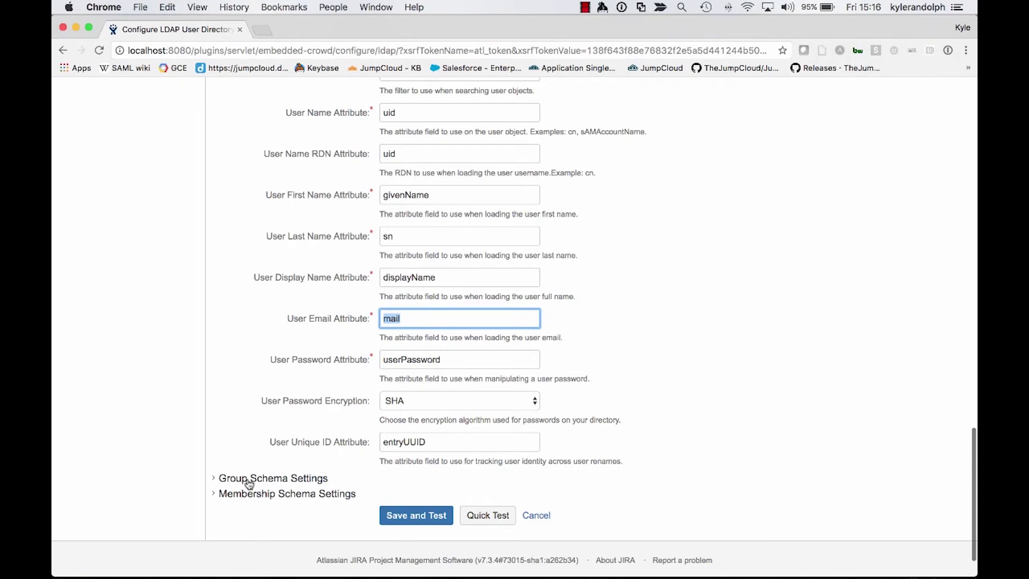
left_click(248, 481)
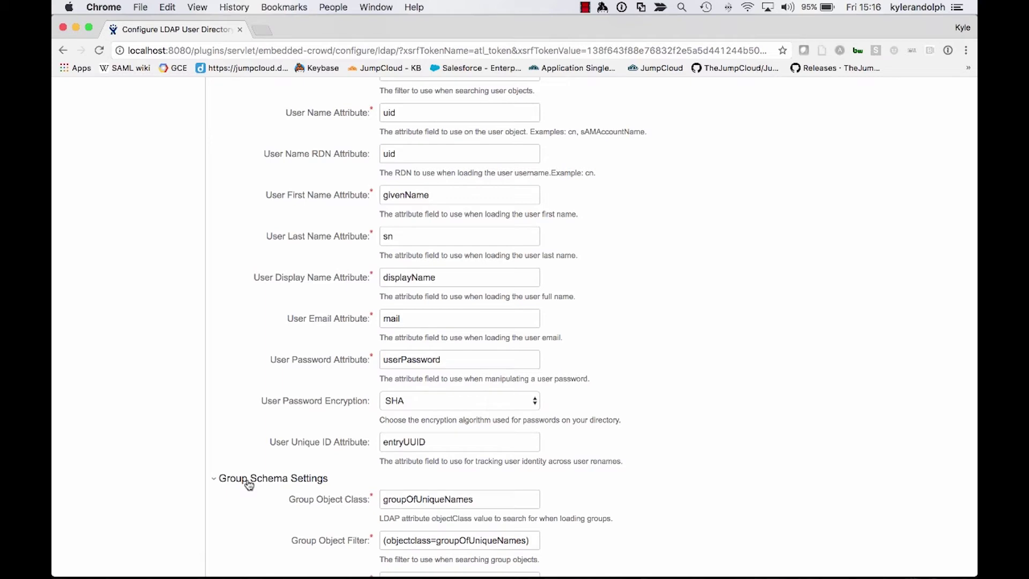
Change Group Object Class and filter to groupOfNames, and Group Description Attribute to cn
scroll(453, 438, "down", 2)
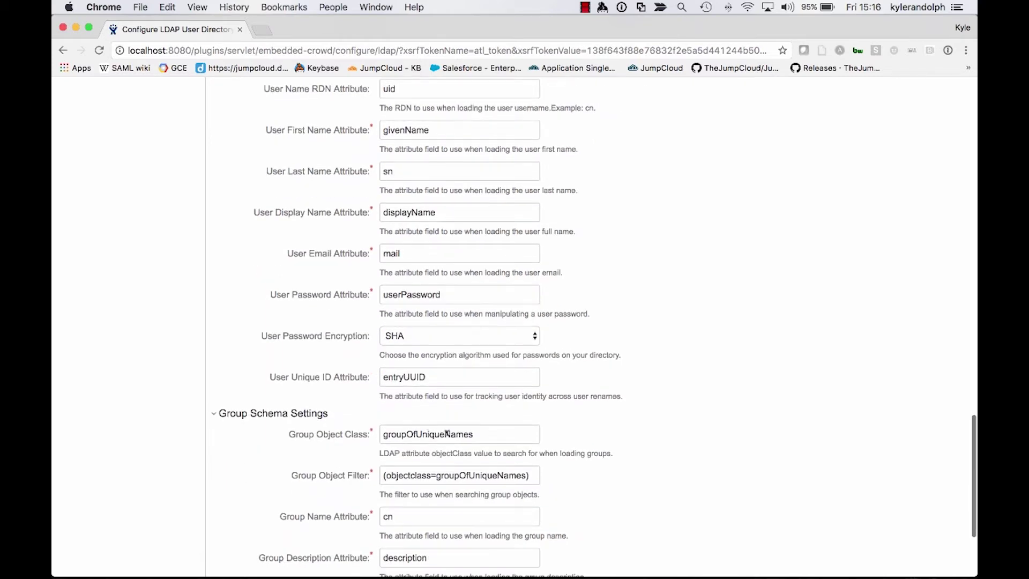
left_click_drag(447, 434, 416, 433)
key("BackSpace")
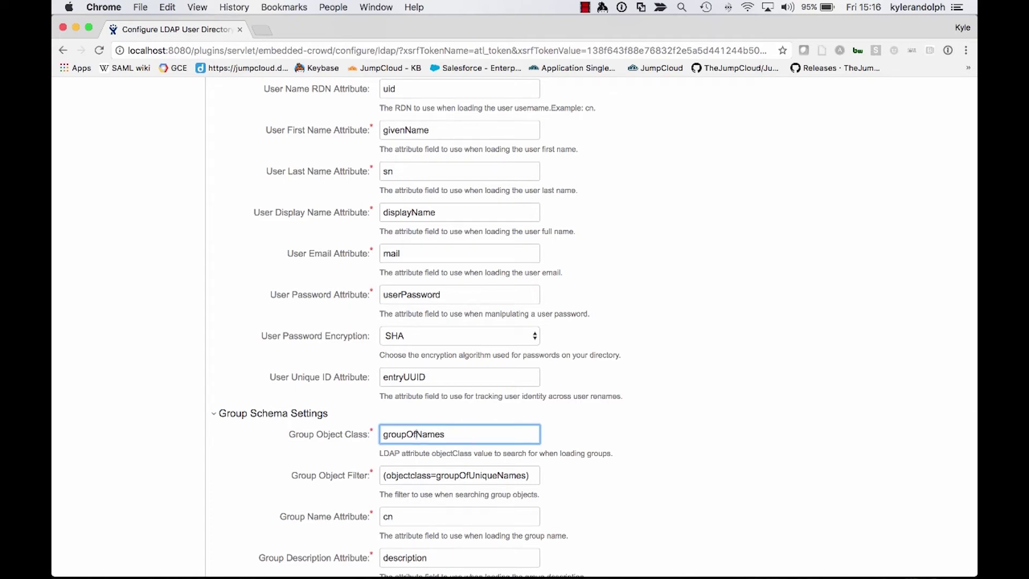
left_click_drag(497, 475, 469, 473)
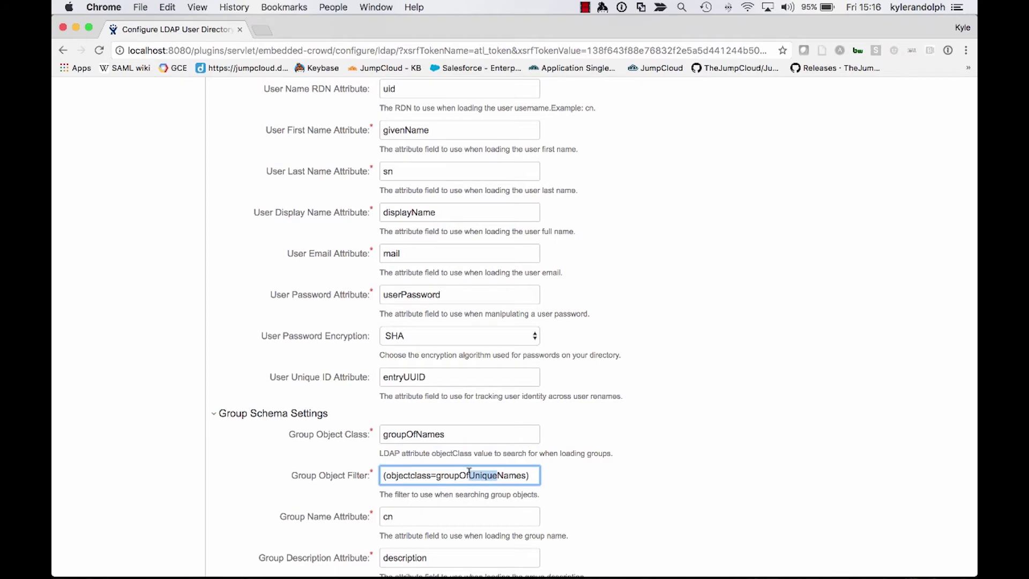
key("BackSpace")
scroll(469, 473, "down", 3)
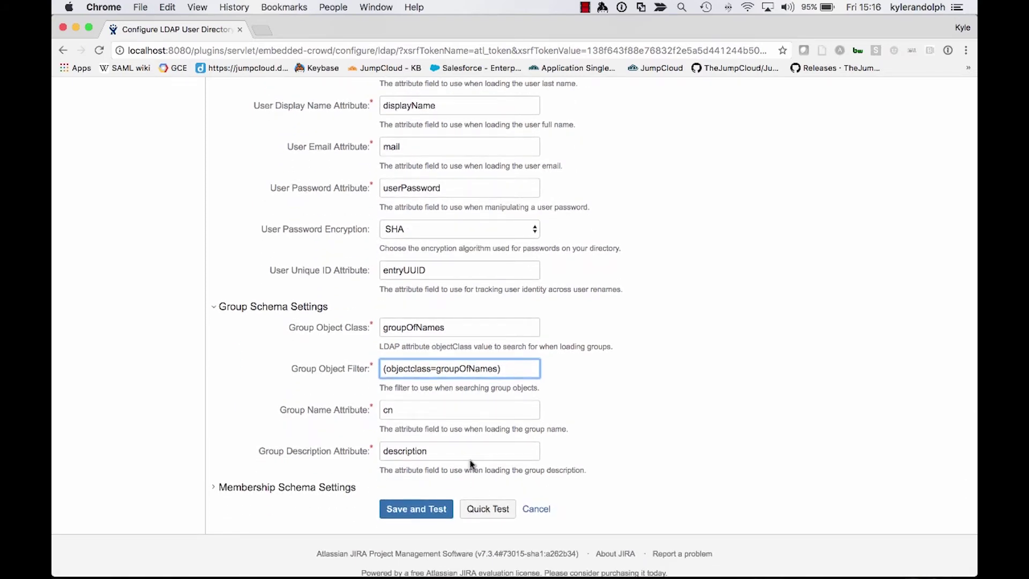
double_click(461, 448)
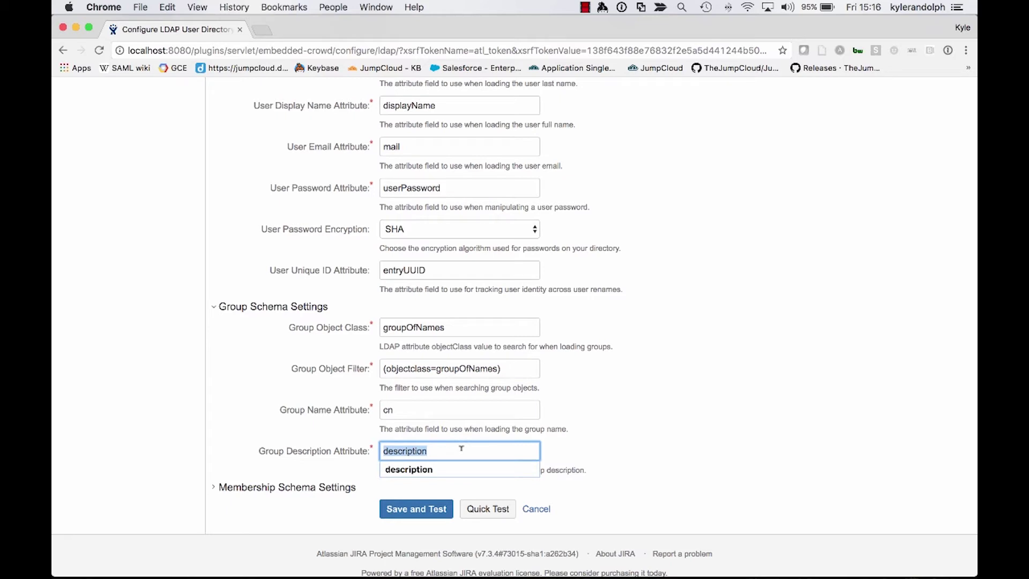
type("cn")
left_click(397, 427)
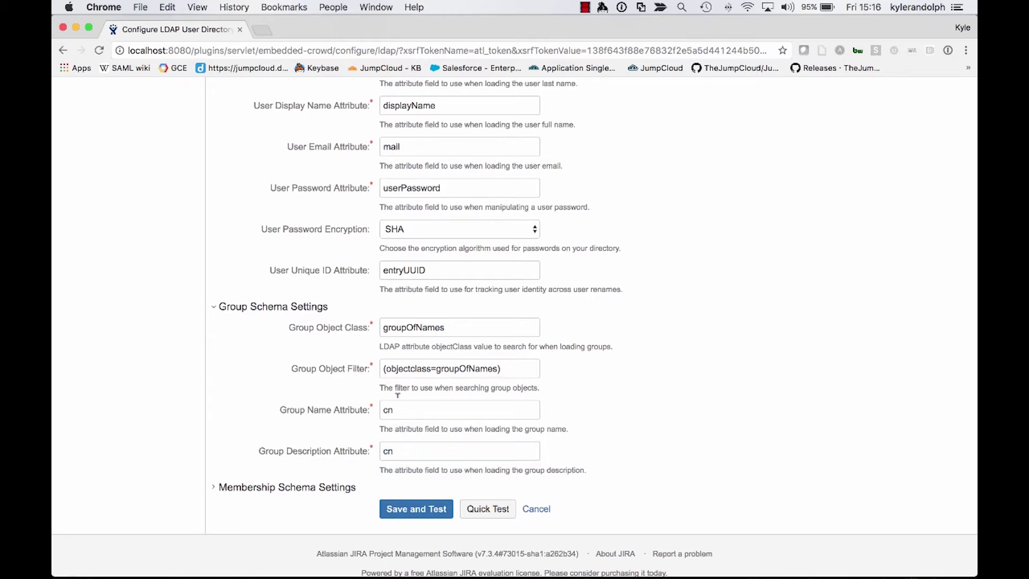
Set Group Members Attribute to member, then save and test the directory
left_click(213, 489)
scroll(397, 425, "down", 3)
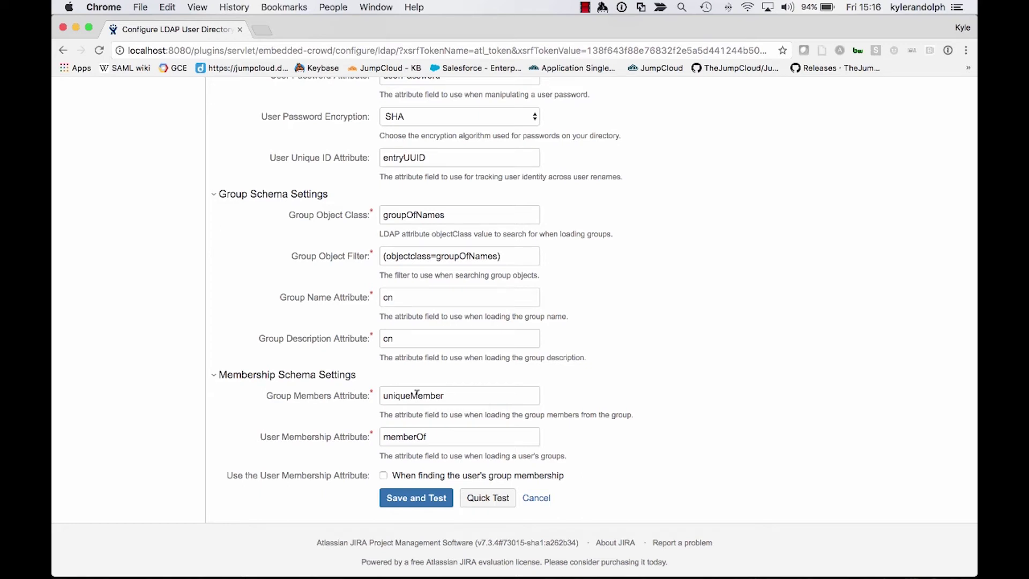
left_click(417, 395)
key("super+BackSpace")
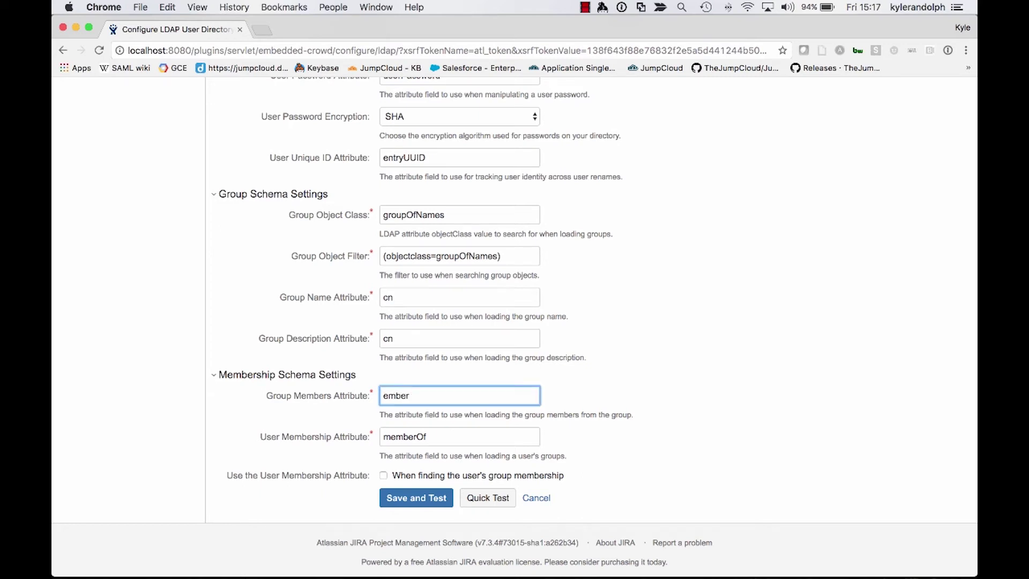
type("m")
scroll(412, 437, "down", 2)
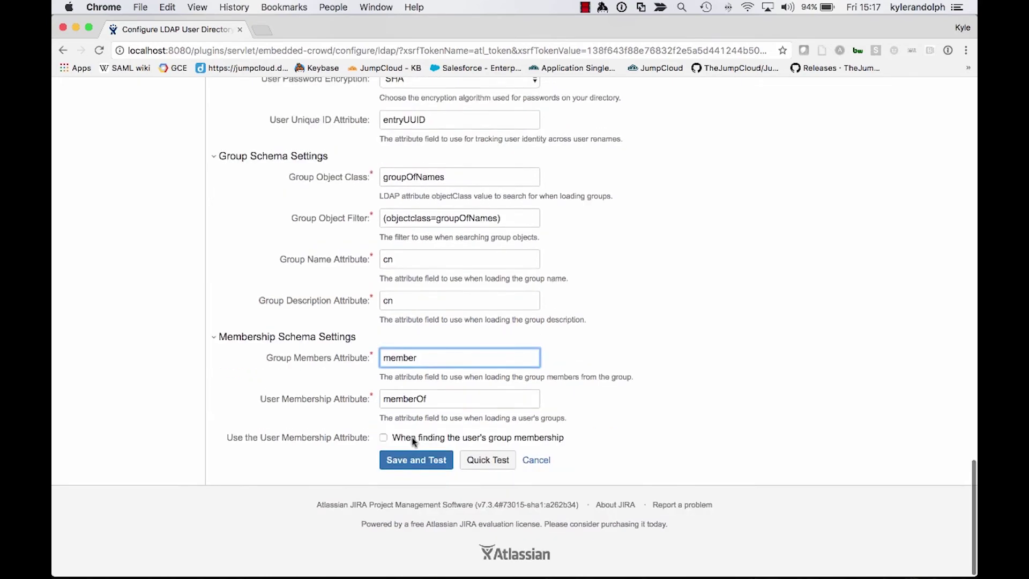
scroll(413, 436, "up", 10)
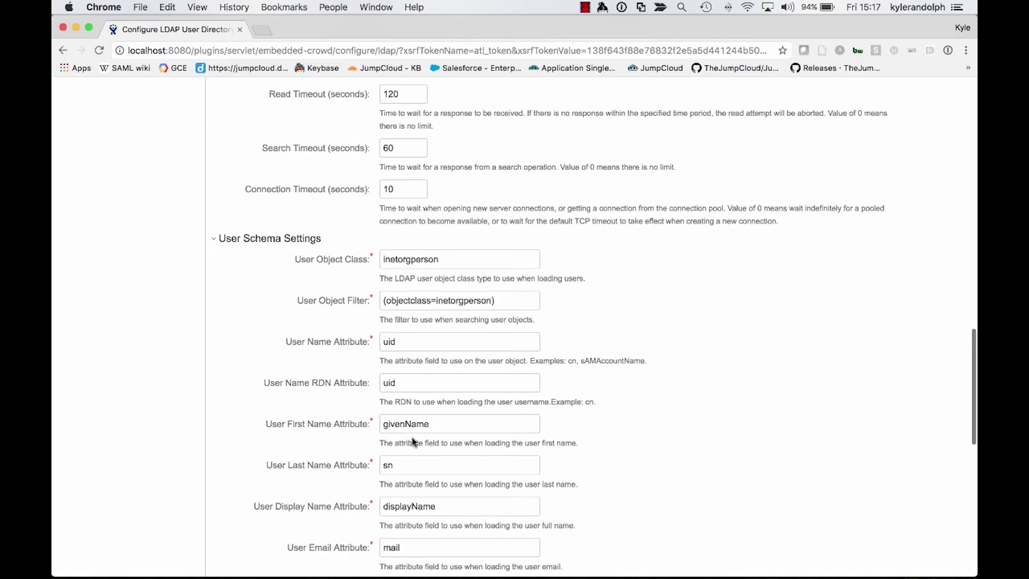
scroll(413, 442, "up", 20)
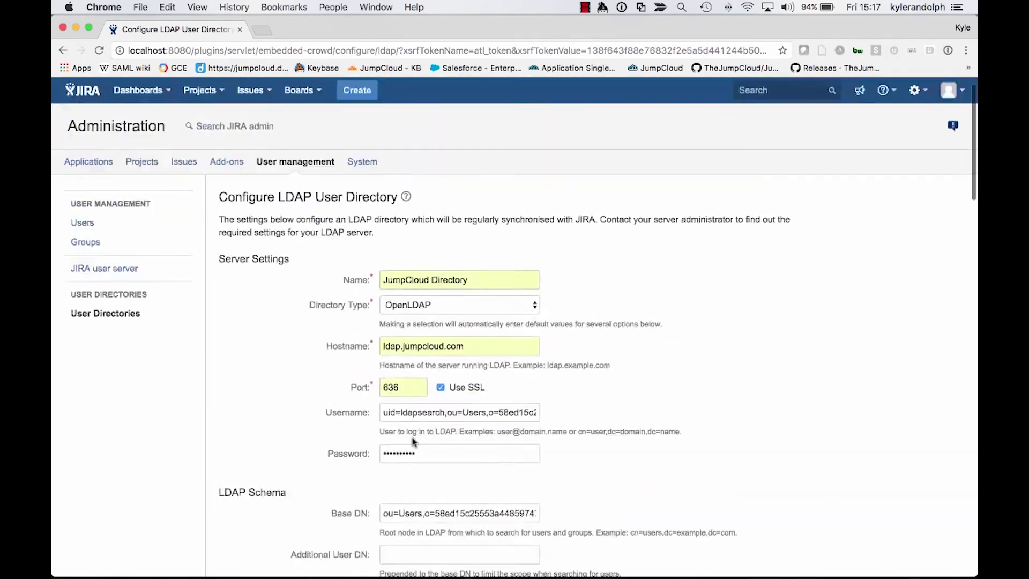
scroll(413, 441, "down", 20)
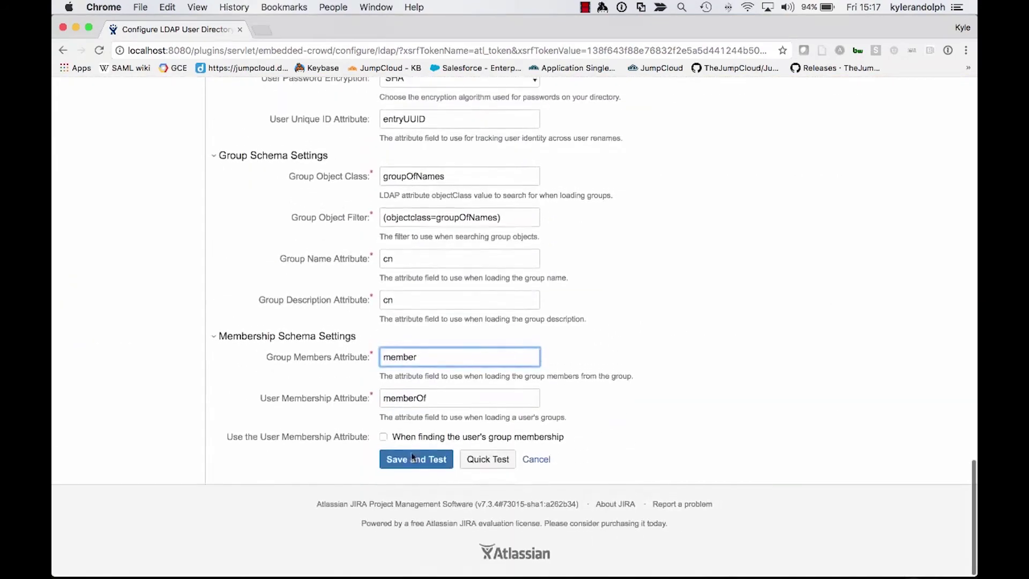
left_click(416, 464)
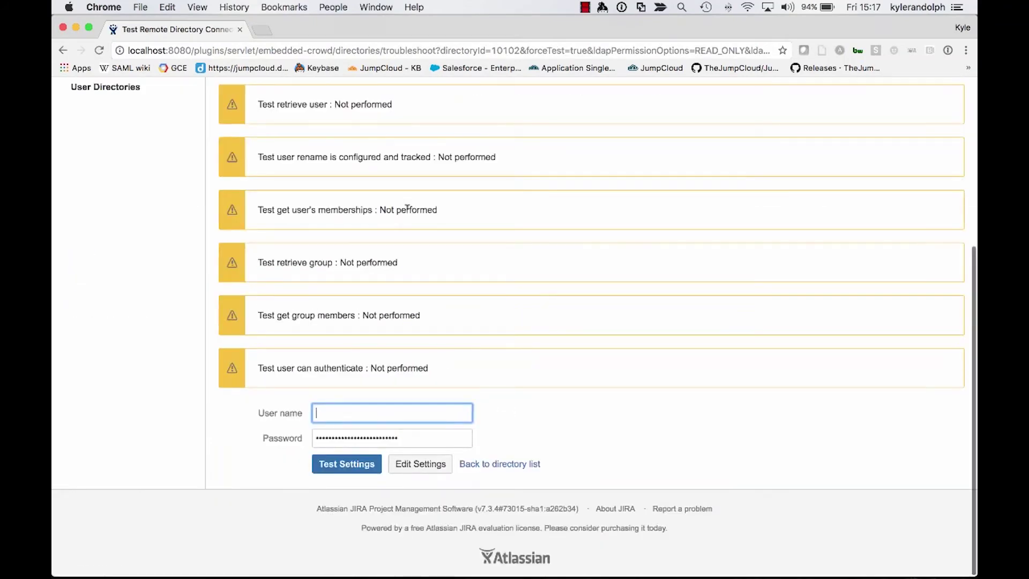
Confirm the JumpCloud LDAP connection test shows 'Test basic connection: Succeeded'
scroll(407, 208, "up", 5)
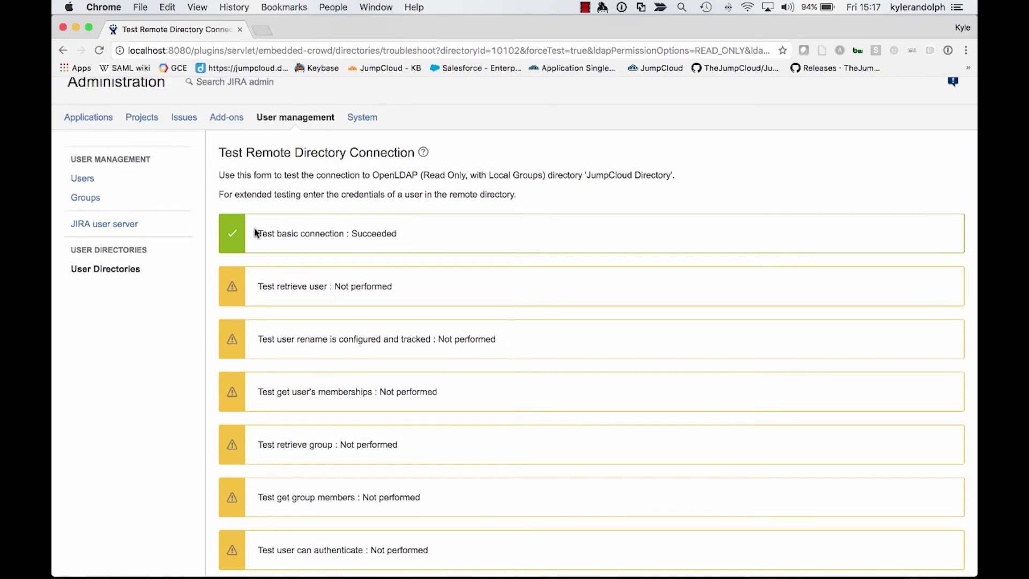
left_click_drag(256, 233, 347, 251)
left_click(401, 241)
scroll(397, 429, "down", 5)
scroll(396, 428, "up", 3)
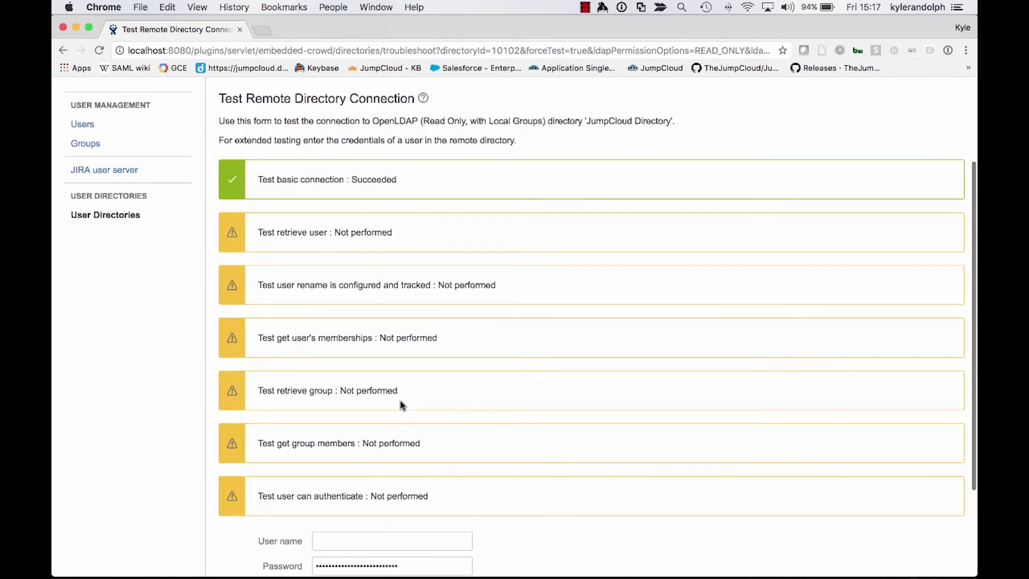
key("ctrl+Up")
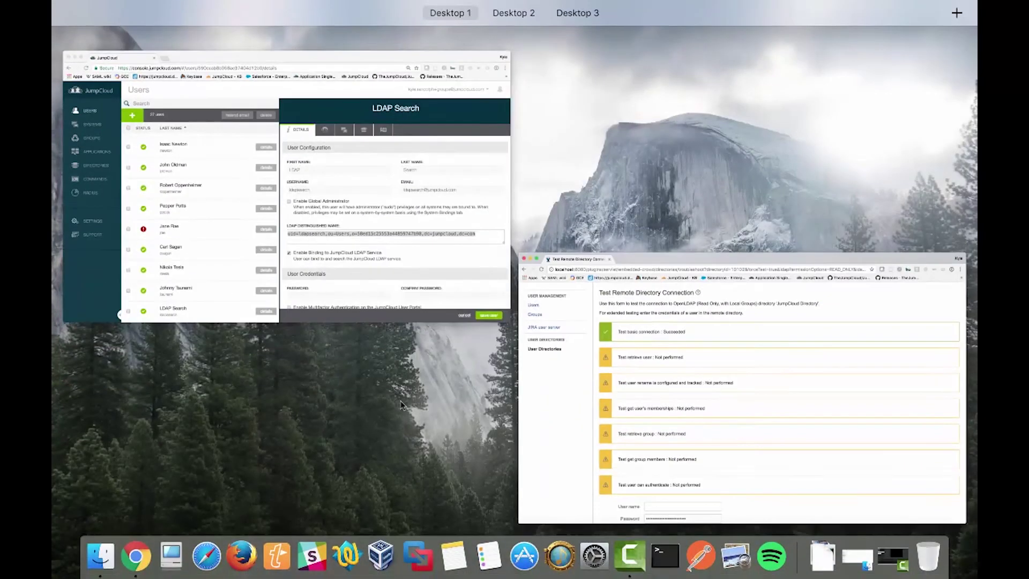
In JumpCloud, close the LDAP Search user details and open the Dev Team group for editing
left_click(351, 234)
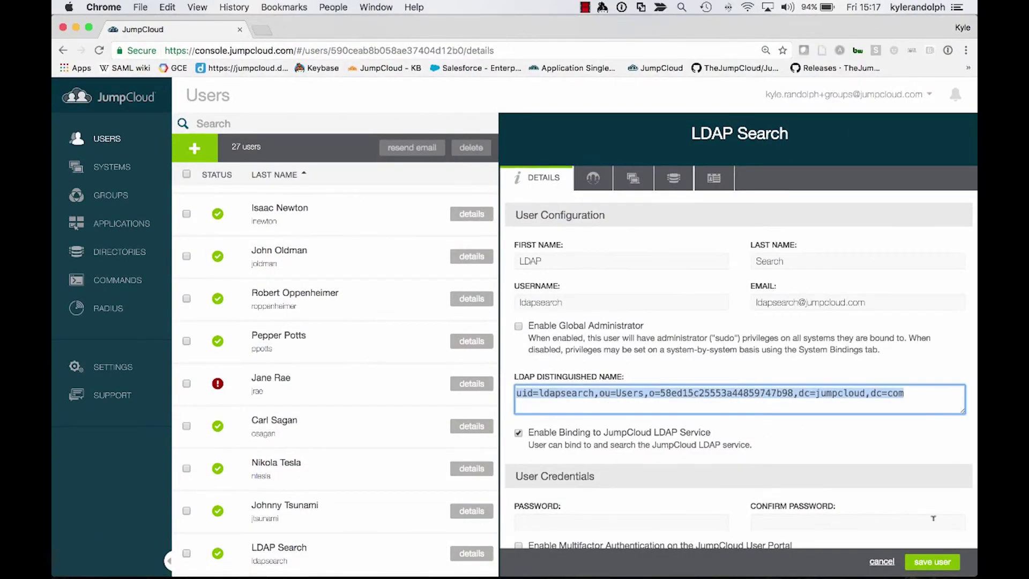
left_click(881, 561)
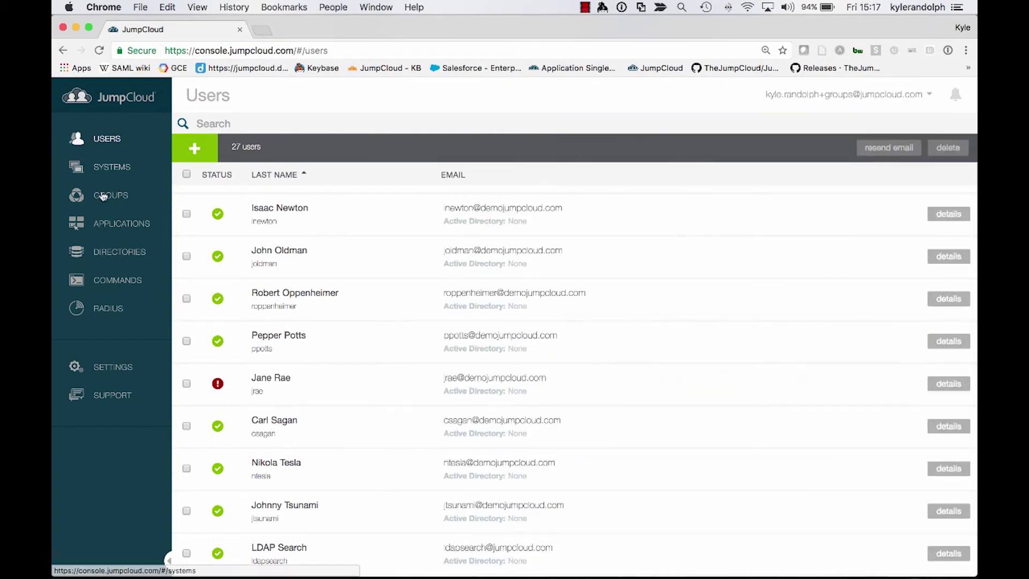
left_click(104, 197)
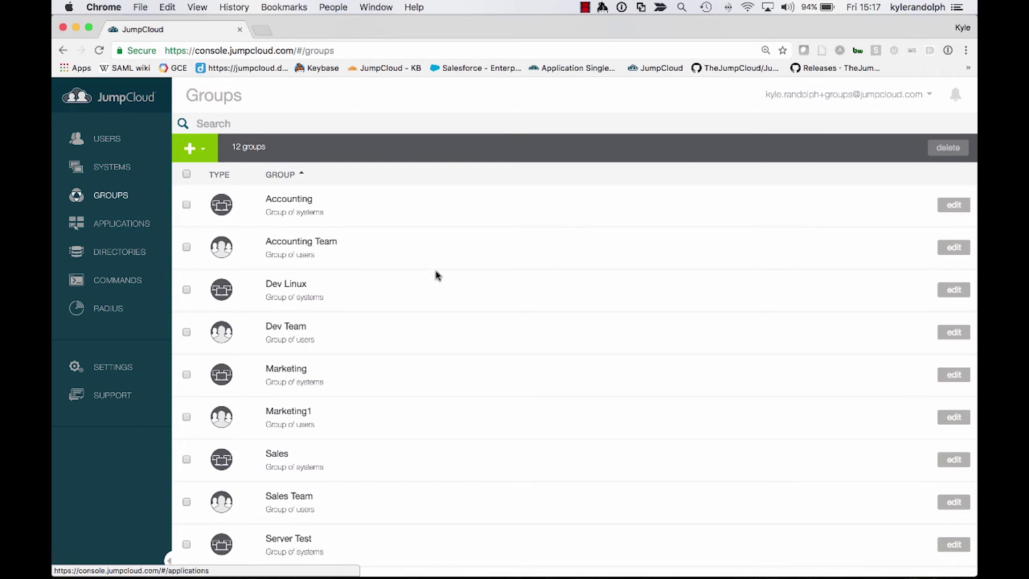
left_click_drag(267, 318, 326, 323)
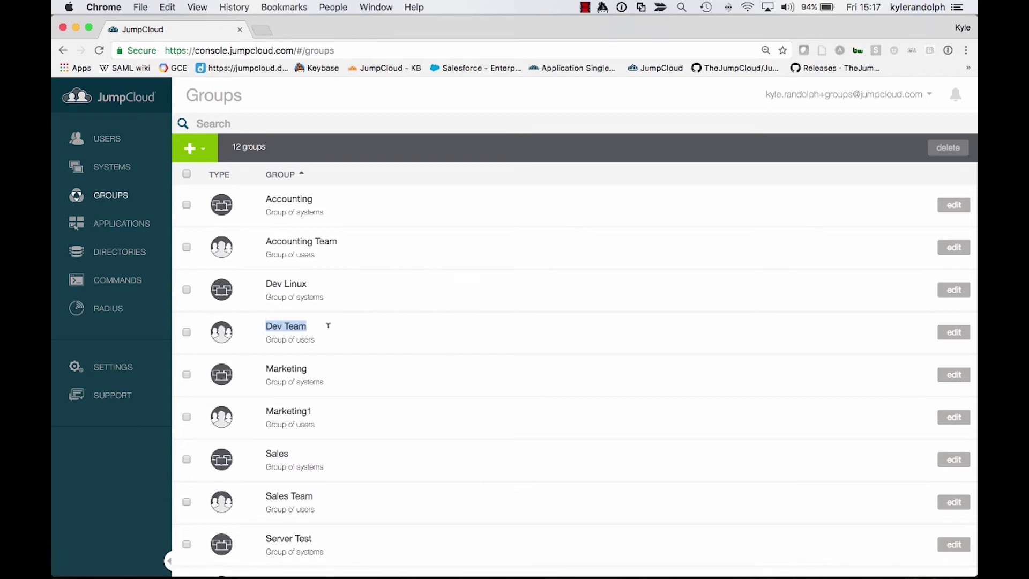
left_click(959, 333)
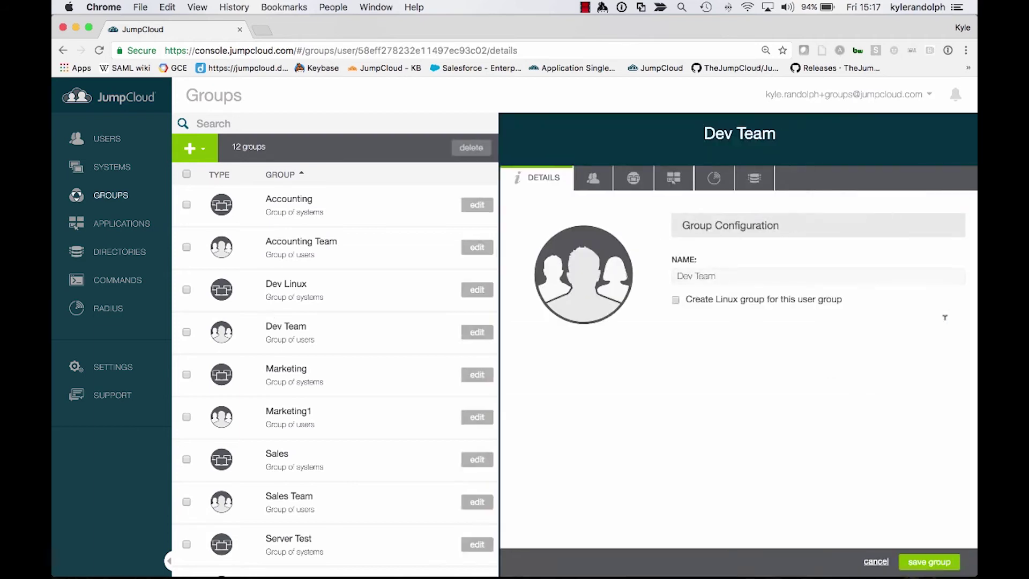
Review Dev Team's members, then confirm JumpCloud LDAP is enabled under its Directories
left_click(604, 183)
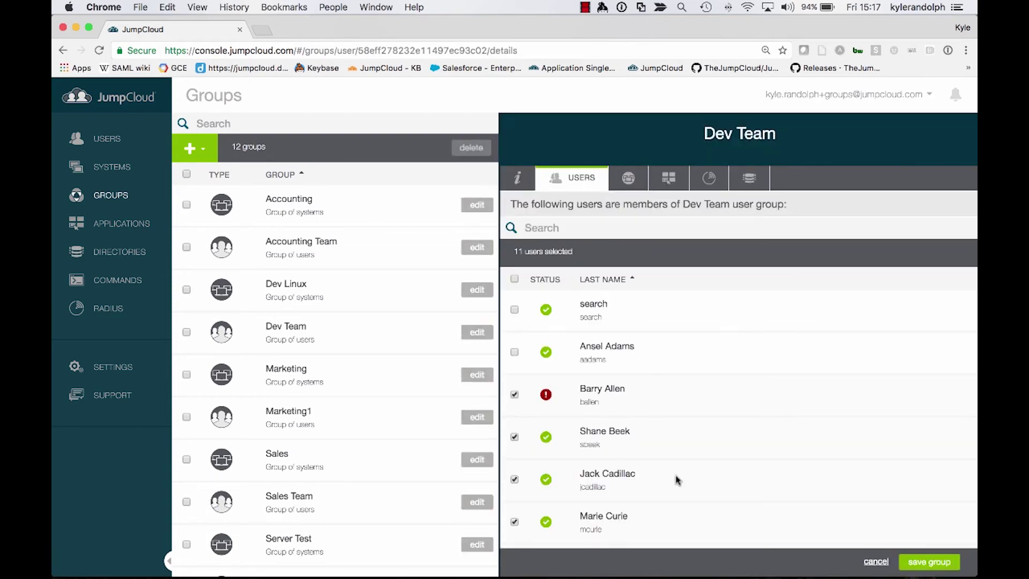
scroll(693, 476, "down", 2)
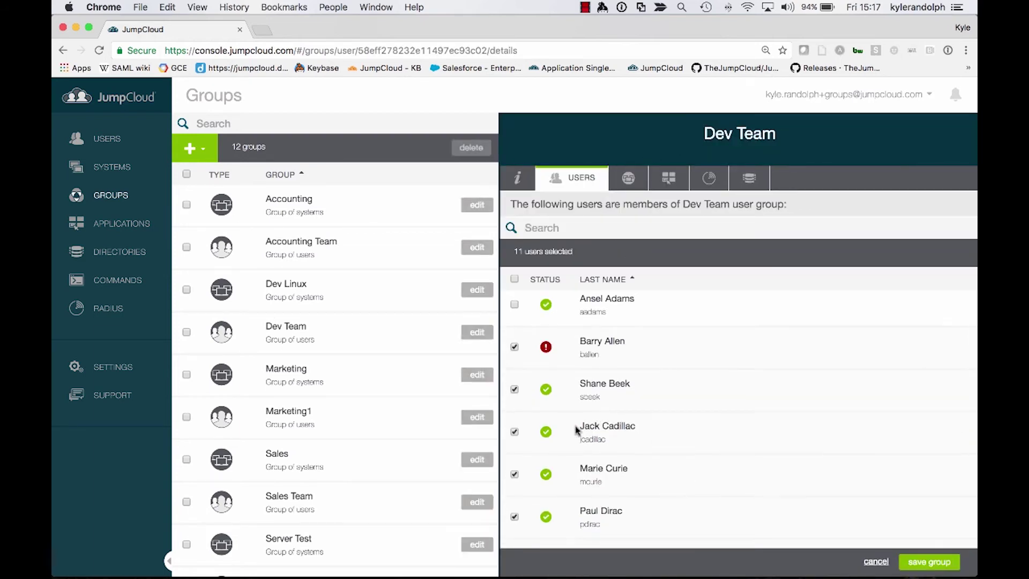
left_click_drag(578, 429, 637, 429)
left_click(637, 431)
left_click(751, 180)
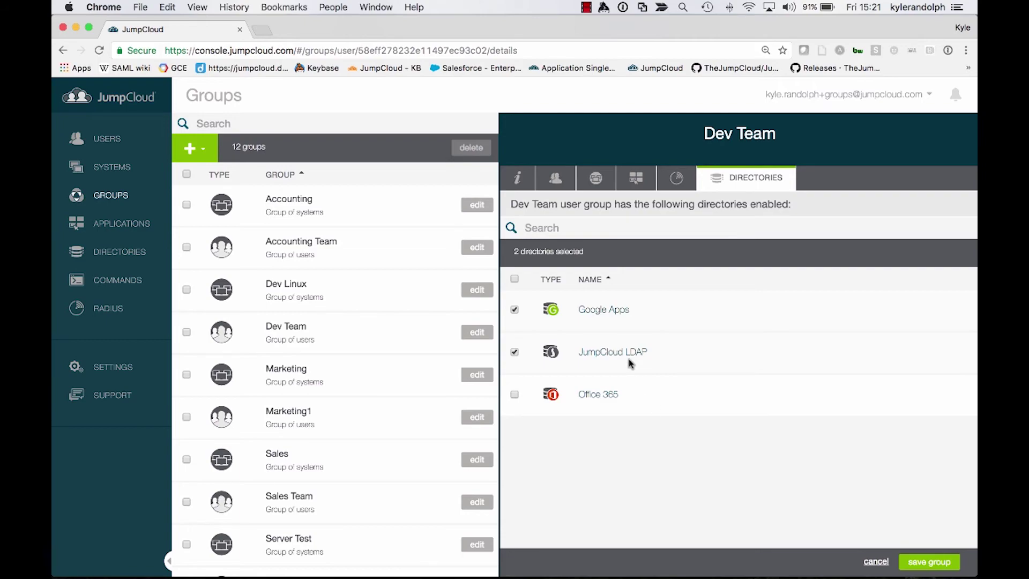
key("ctrl+Up")
Back in Jira, review the list of users under User management
left_click(321, 244)
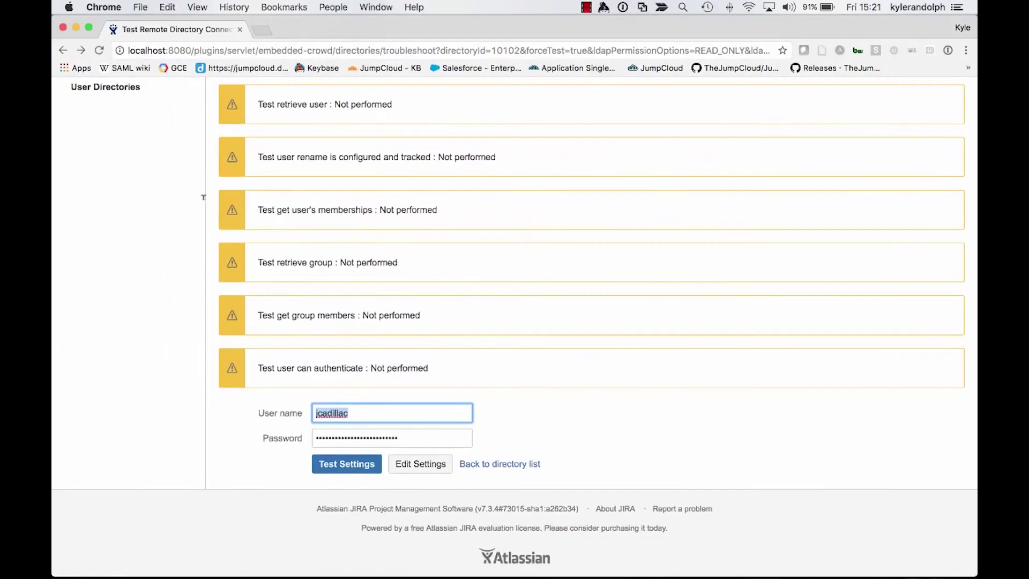
scroll(204, 197, "up", 5)
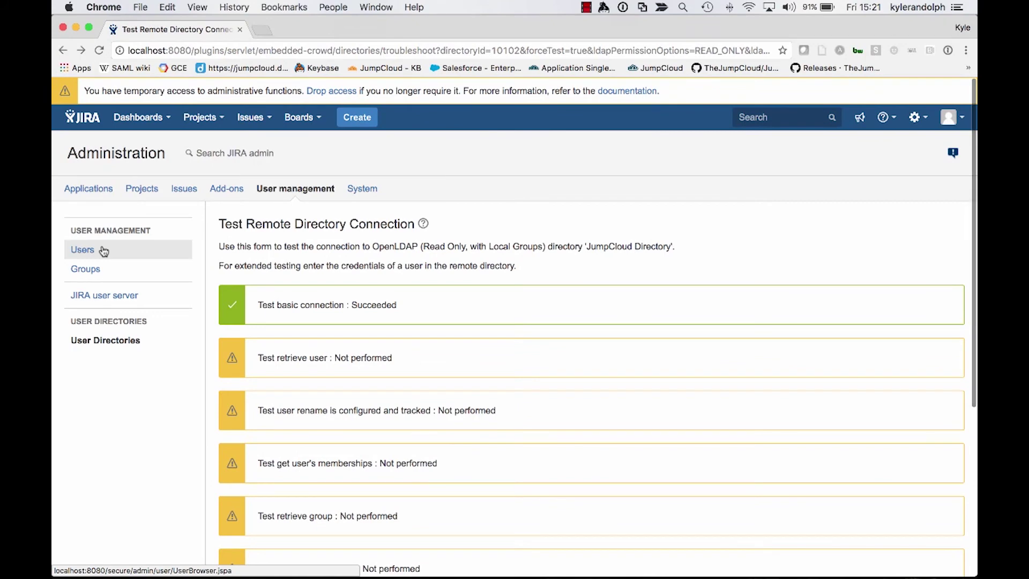
left_click(105, 252)
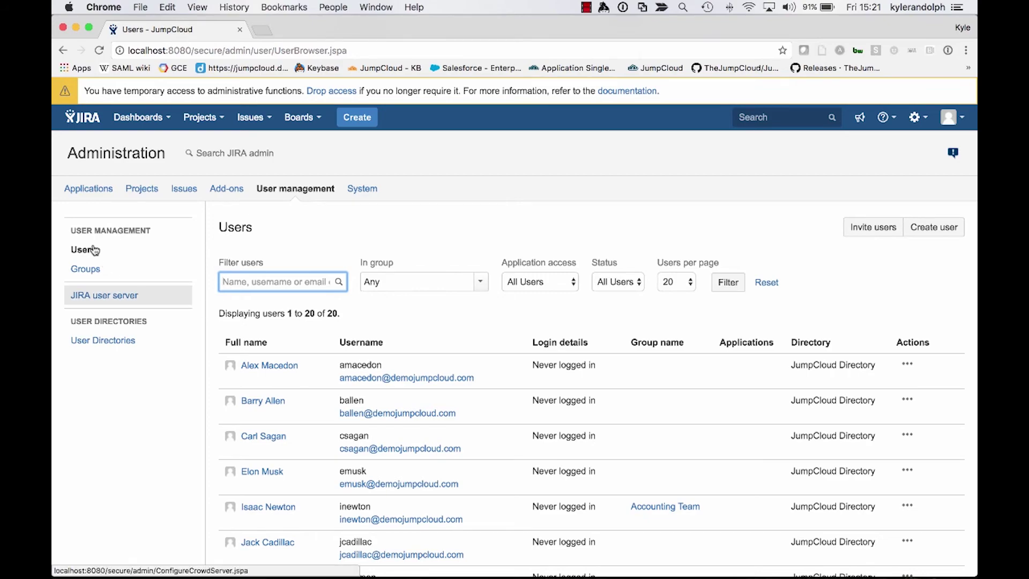
scroll(347, 328, "down", 10)
scroll(346, 328, "down", 3)
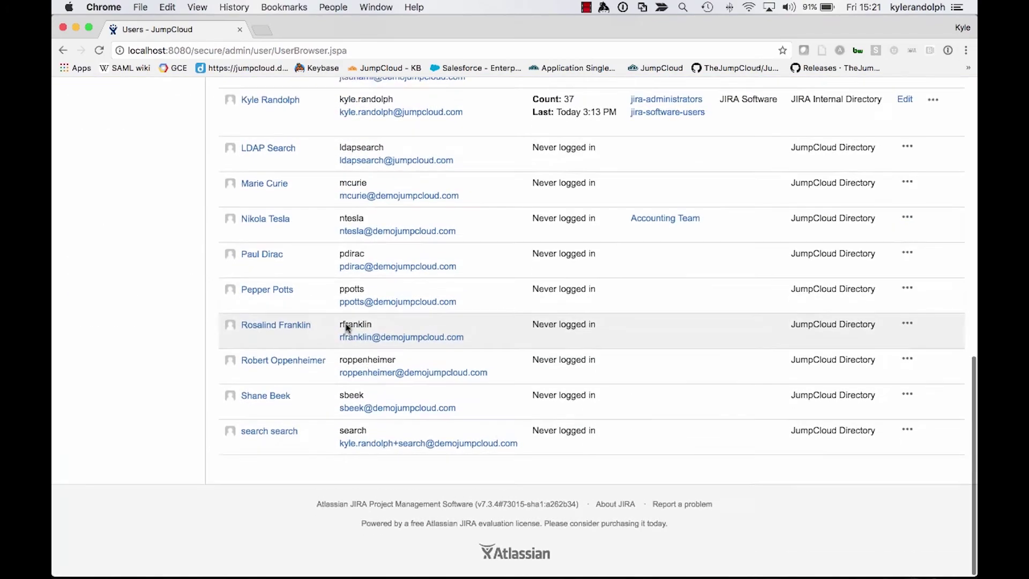
scroll(346, 328, "up", 10)
scroll(347, 328, "down", 8)
scroll(346, 328, "down", 4)
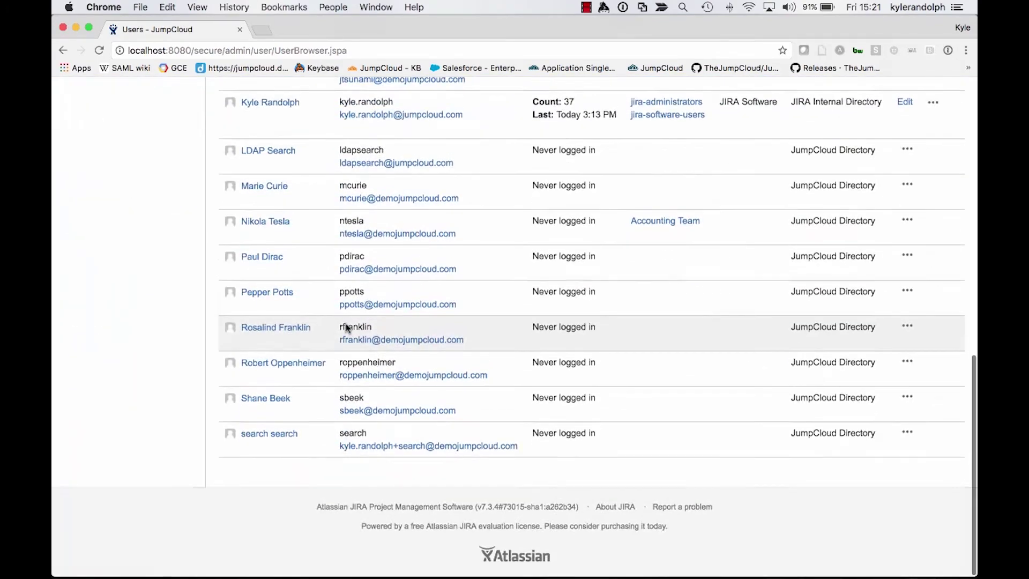
scroll(347, 328, "up", 12)
Check the Groups list, then view User Directories showing JumpCloud Directory's failed synchronisation
left_click(87, 270)
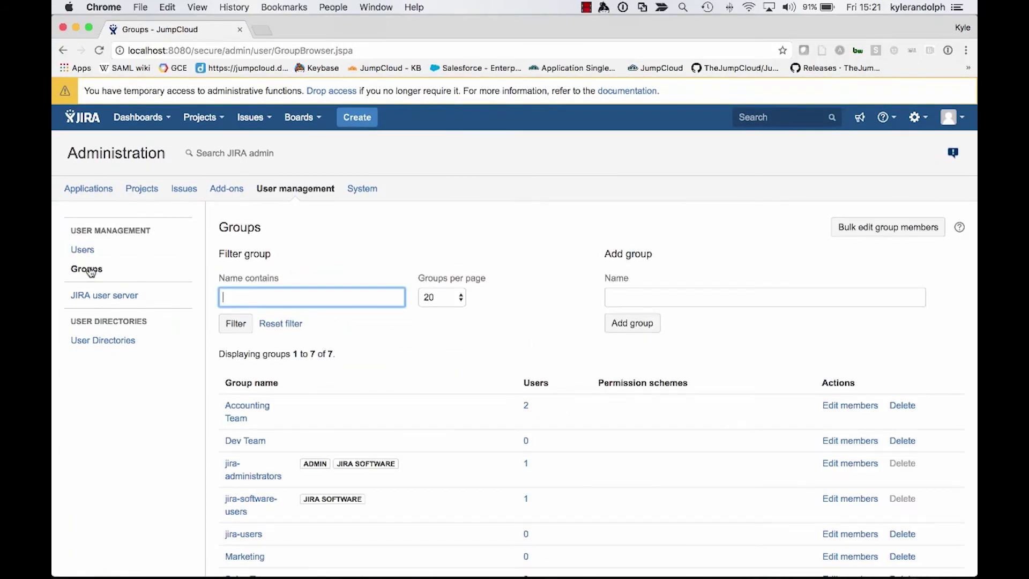
scroll(482, 425, "down", 3)
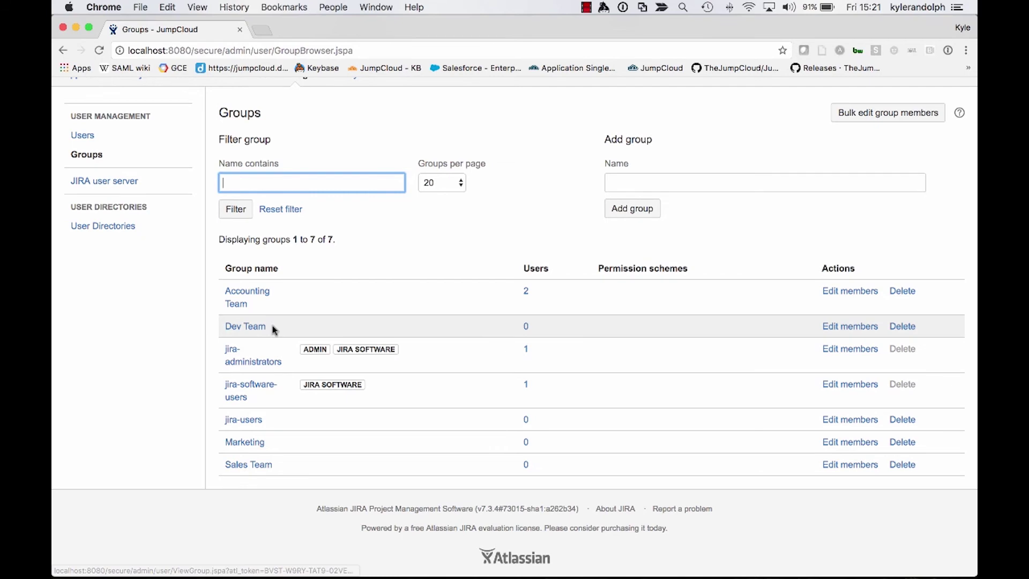
left_click(110, 232)
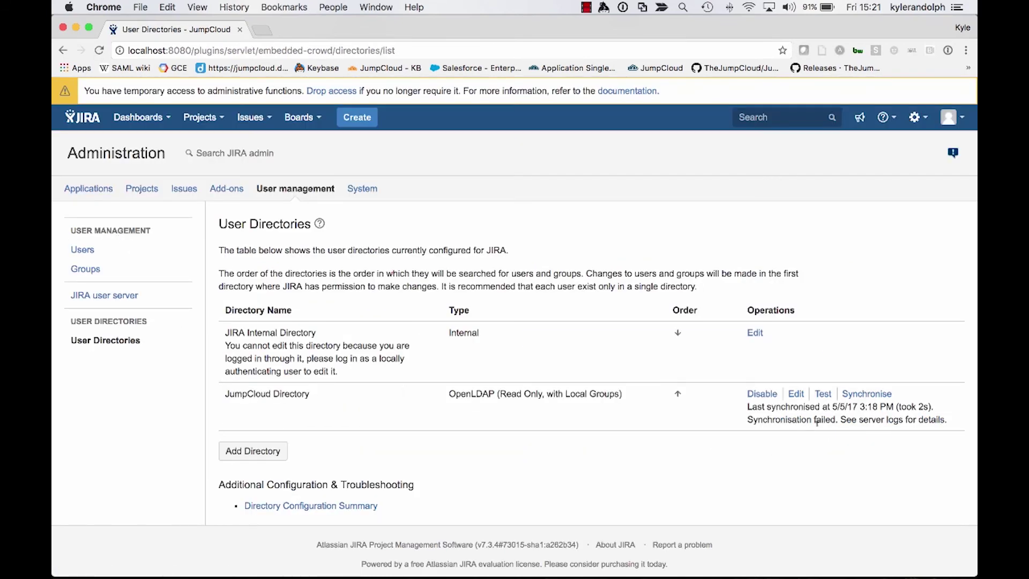
Synchronise JumpCloud Directory and verify Groups shows Dev Team with 11 users and Sales Team with 5
left_click(867, 394)
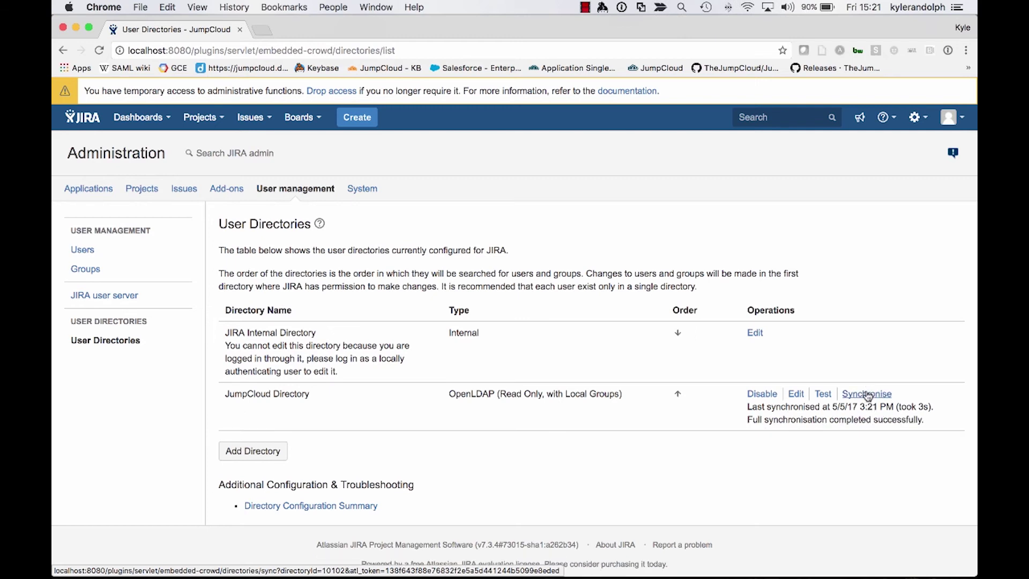
left_click(81, 274)
scroll(315, 472, "down", 4)
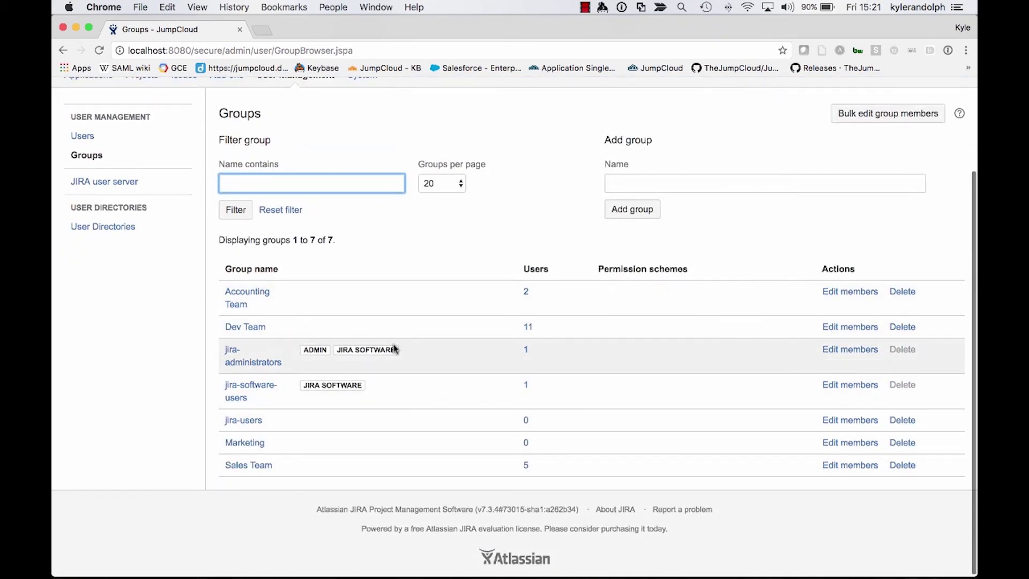
mouse_move(395, 346)
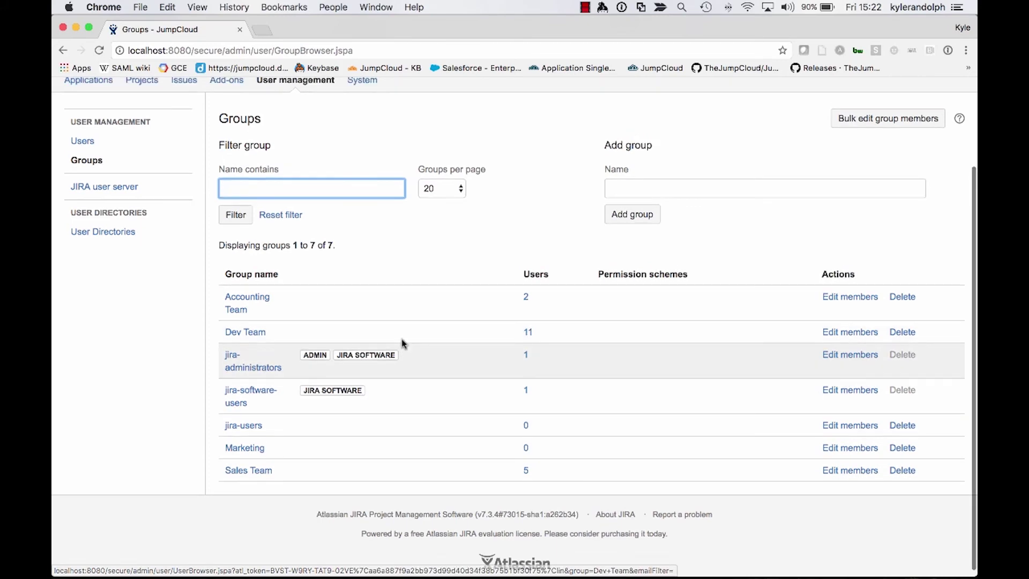
scroll(402, 340, "up", 3)
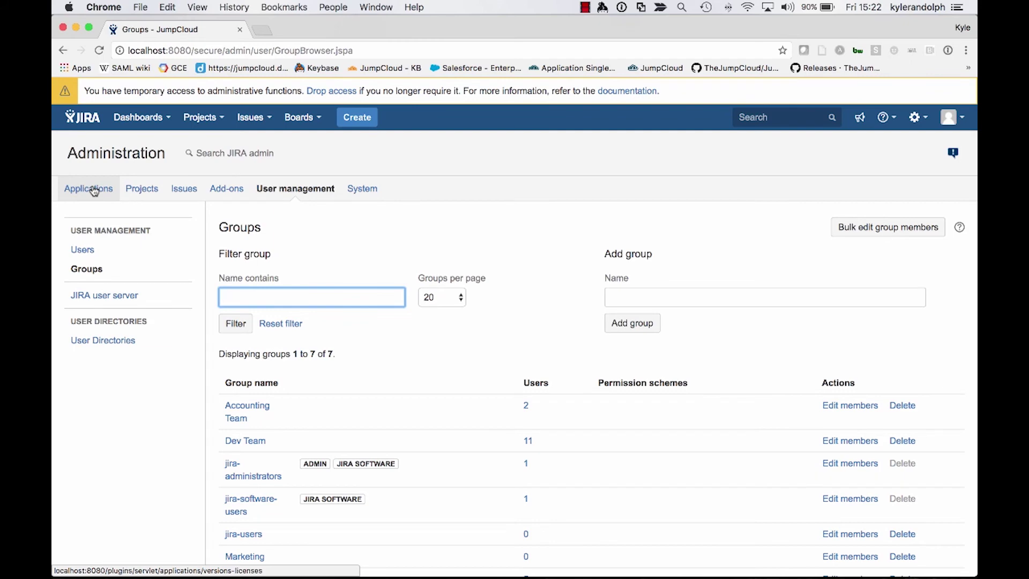
Add the Dev Team group to JIRA Software under Application access
left_click(94, 191)
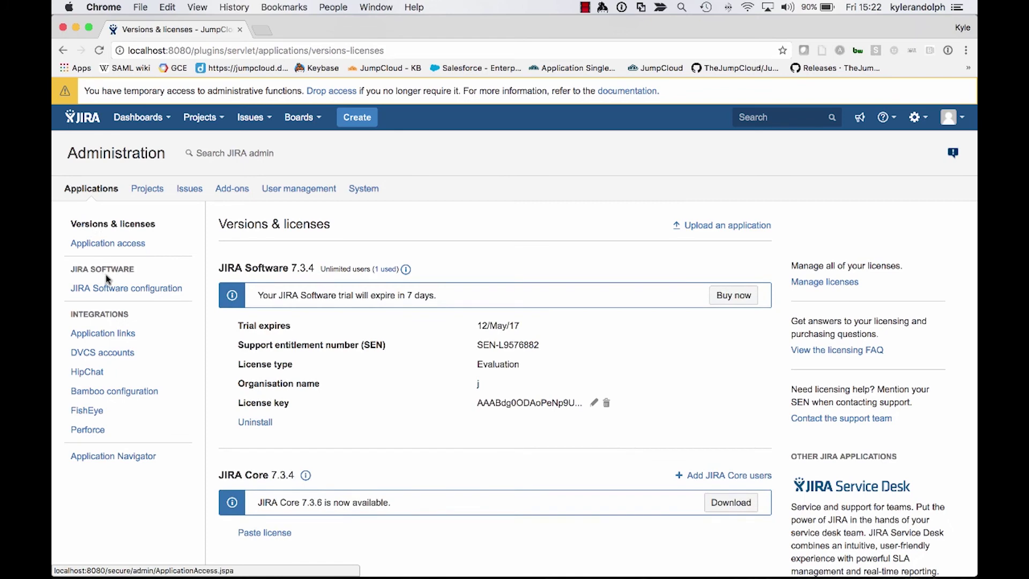
left_click(123, 247)
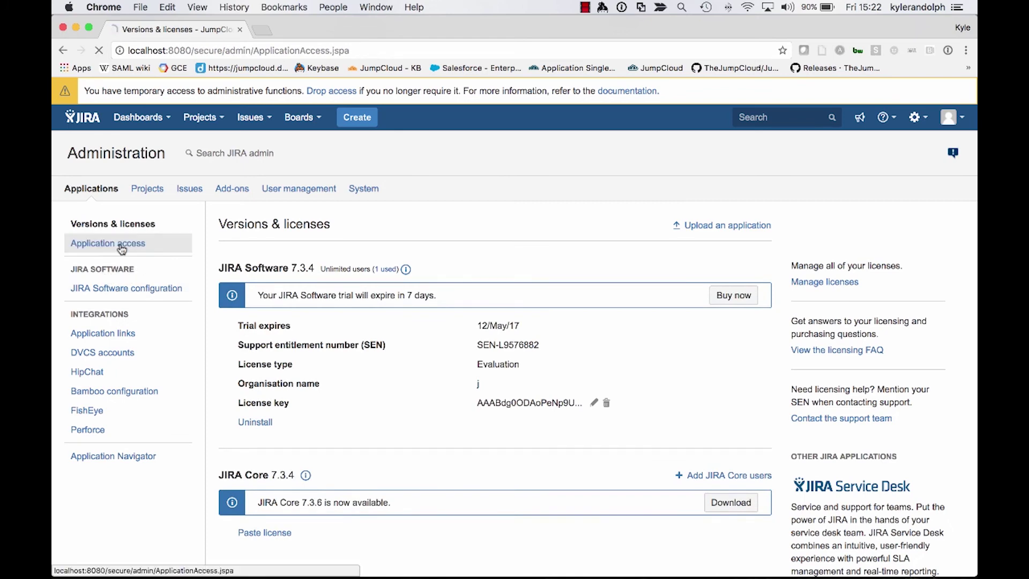
left_click(280, 406)
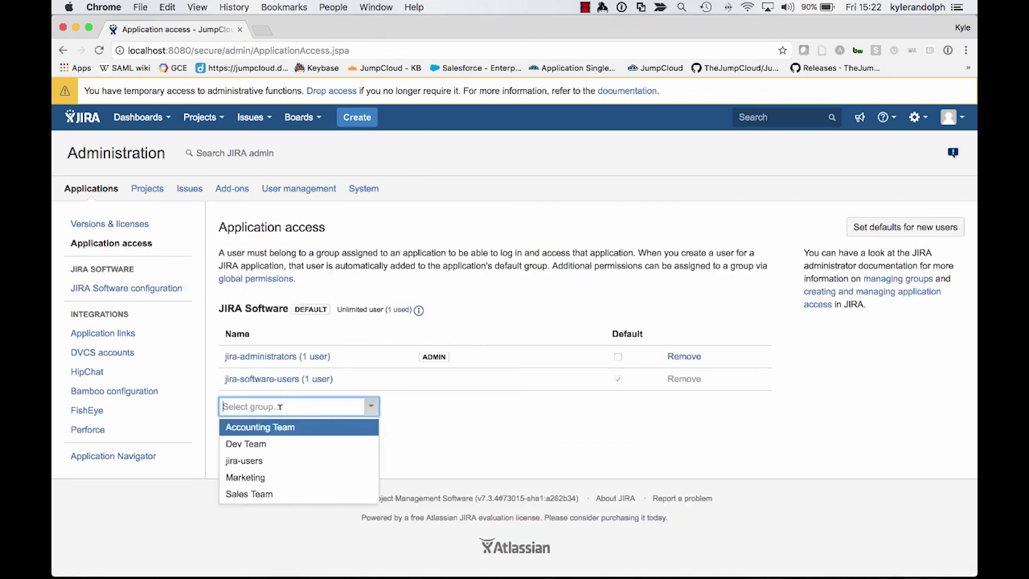
left_click(264, 446)
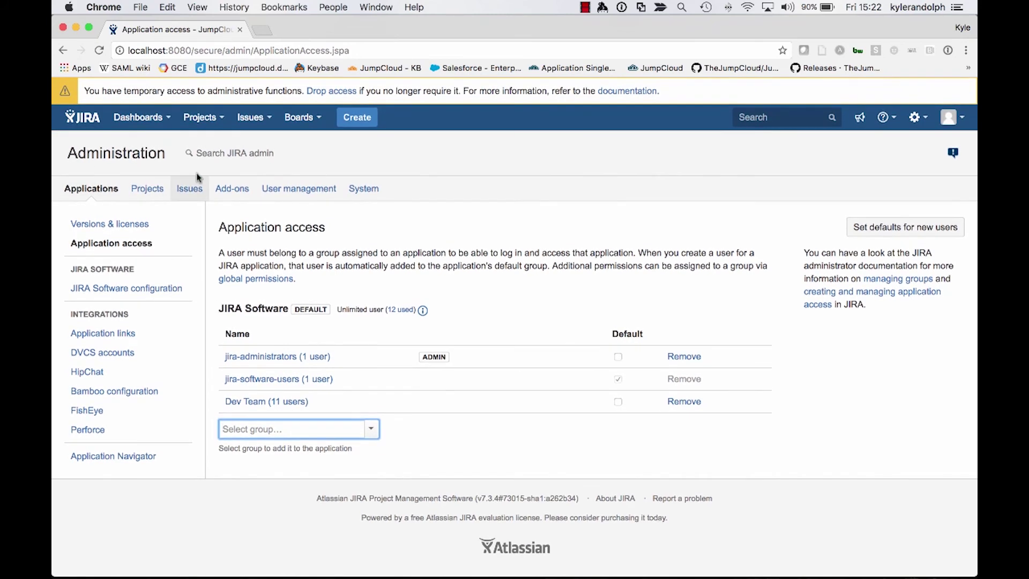
Verify on the Groups page that Dev Team now carries the JIRA Software tag
left_click(332, 189)
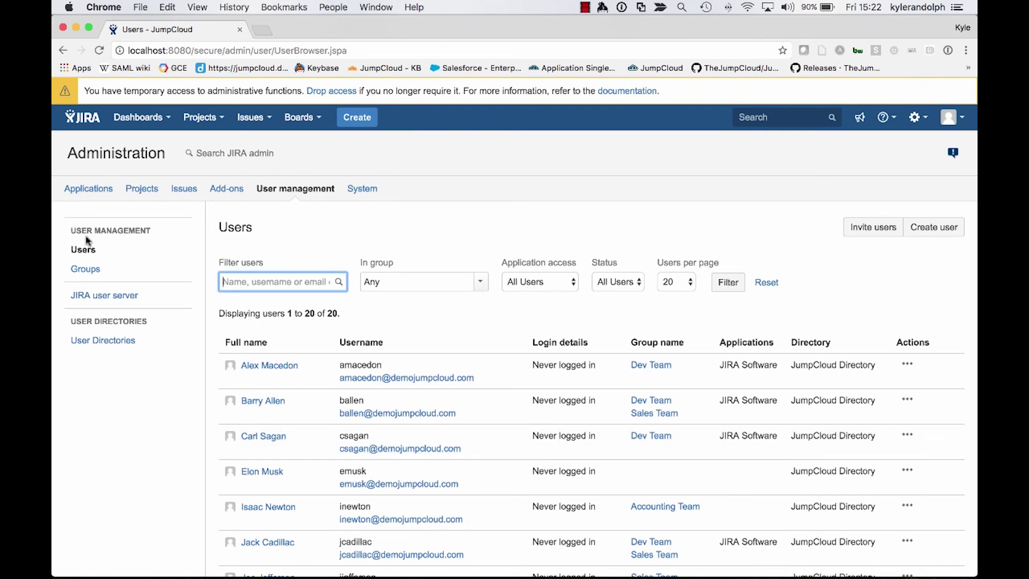
left_click(102, 272)
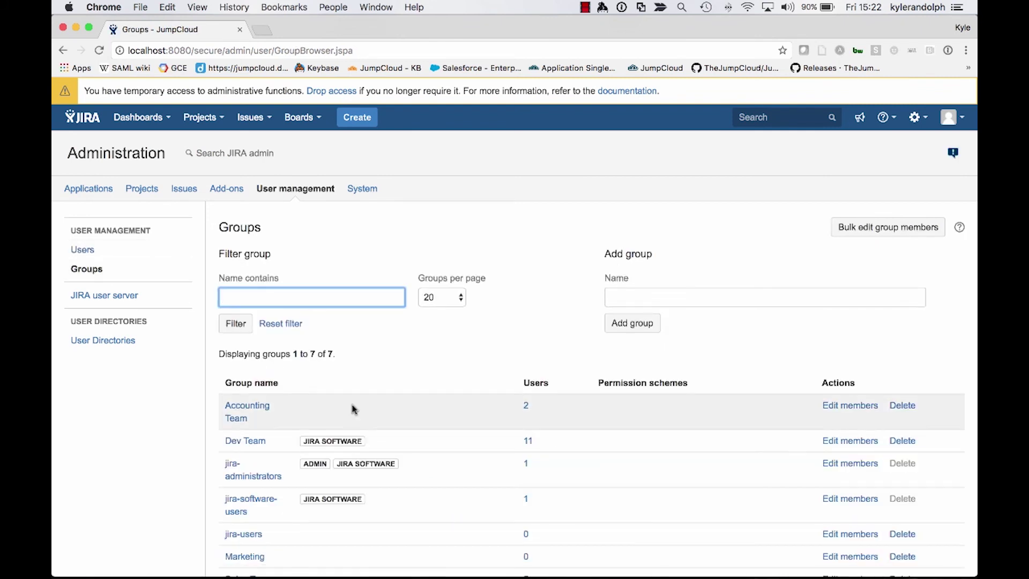
scroll(351, 406, "down", 1)
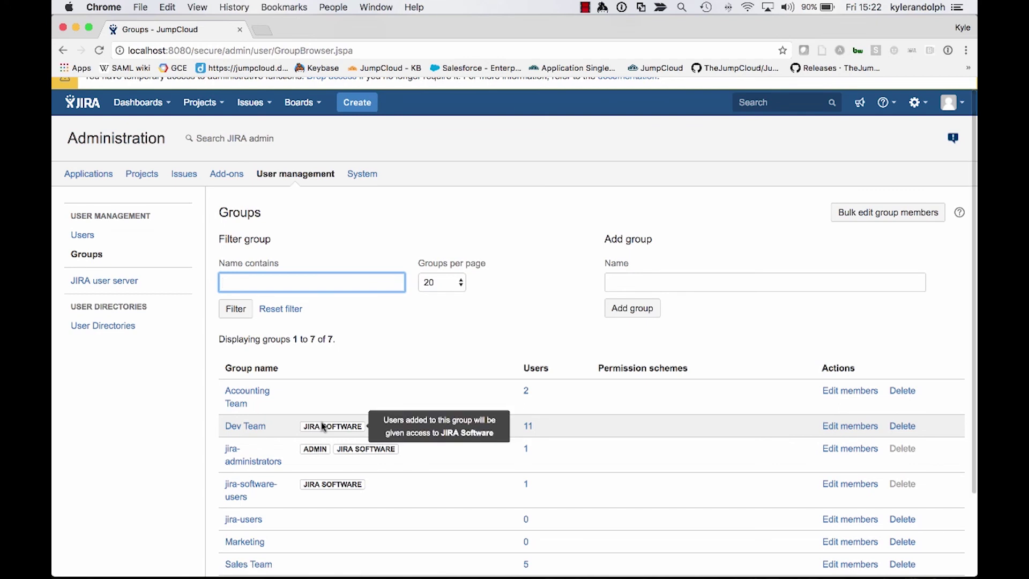
left_click(381, 369)
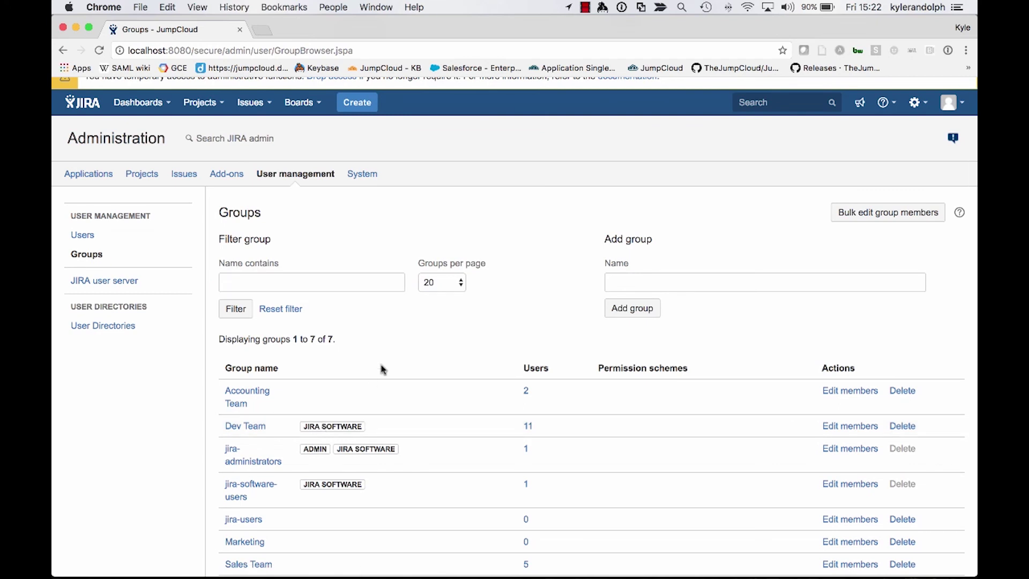
In a private window at localhost:8080, log in with the synced LDAP user's username and password
key("super+shift+n")
type("l")
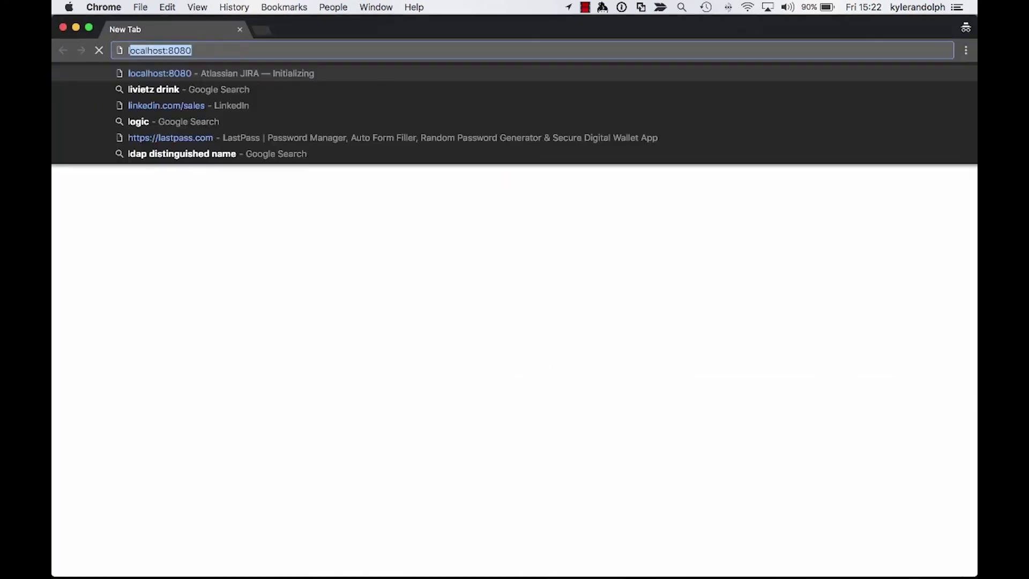
key("Return")
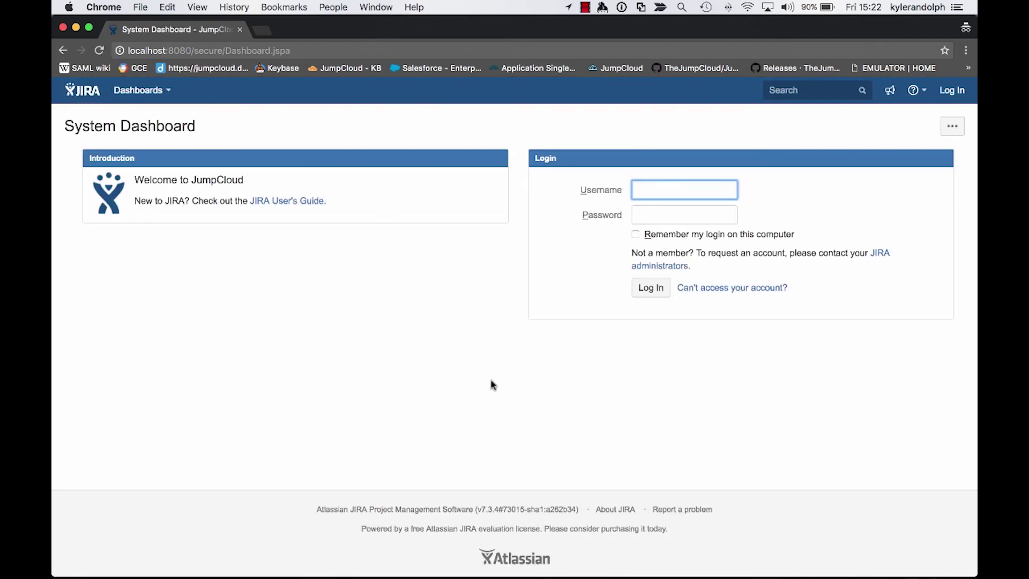
left_click(684, 214)
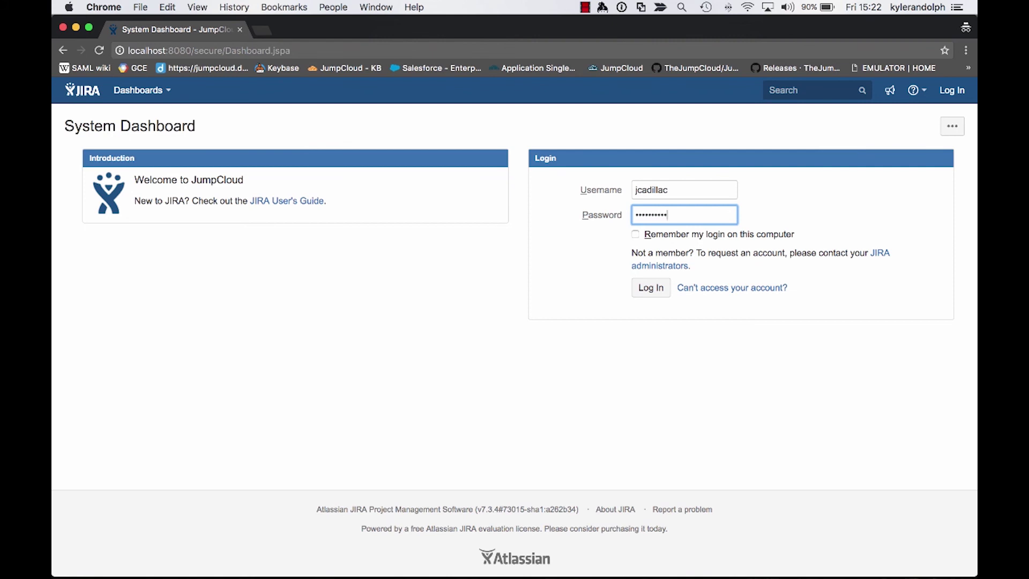
key("Return")
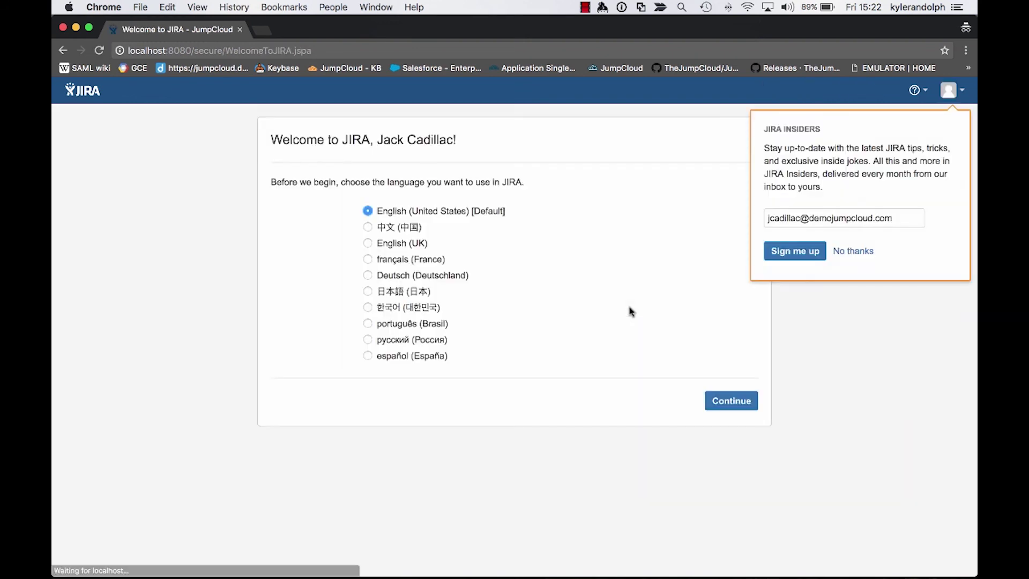
Decline the JIRA Insiders newsletter, keep English, and skip choosing an avatar
left_click(840, 252)
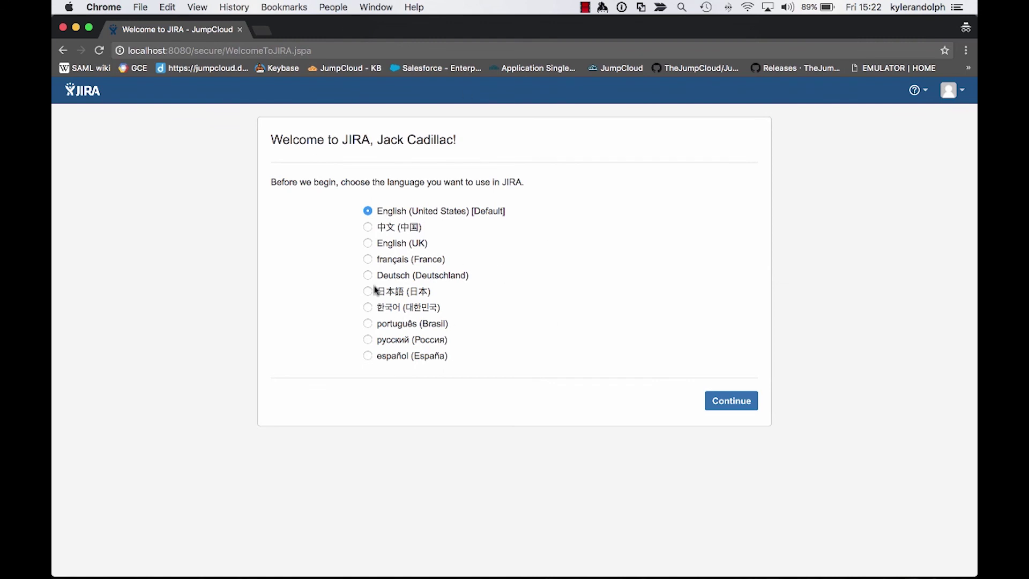
left_click(737, 401)
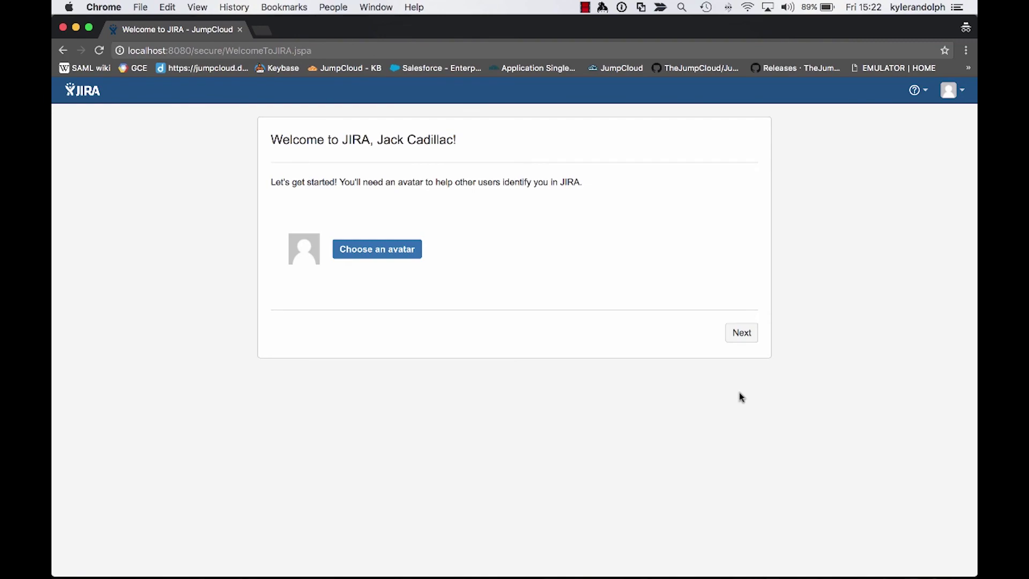
left_click(742, 338)
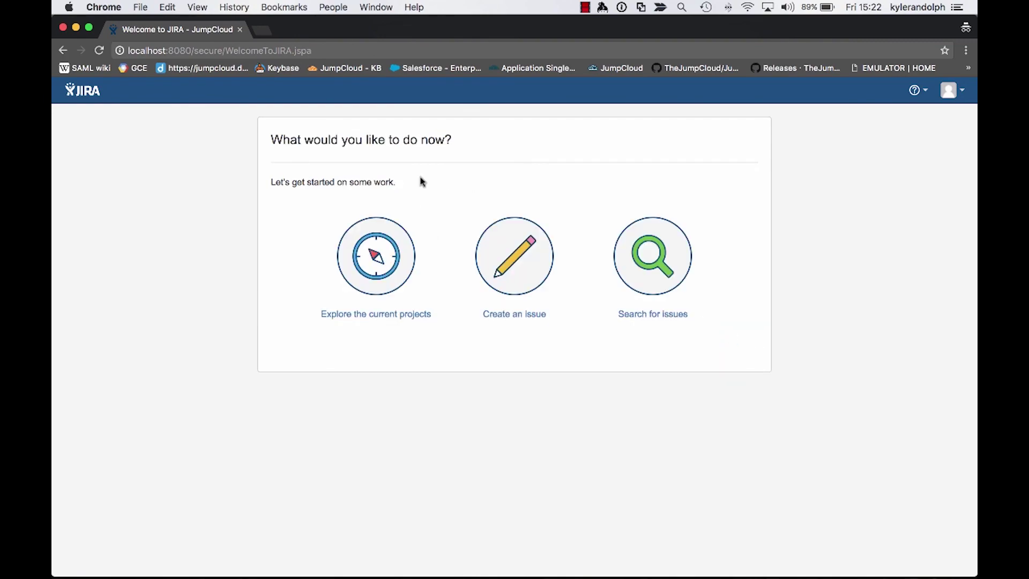